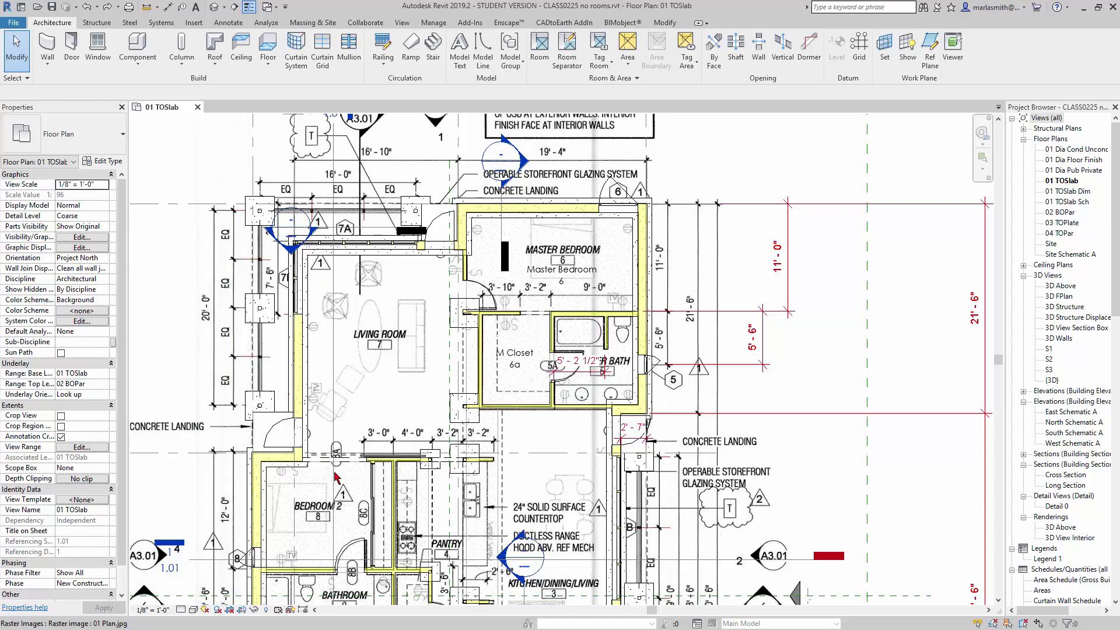
- Set the floor plan's view range so the bottom and view depth both use Associated Level (01 TOSlab)
left_click(82, 448)
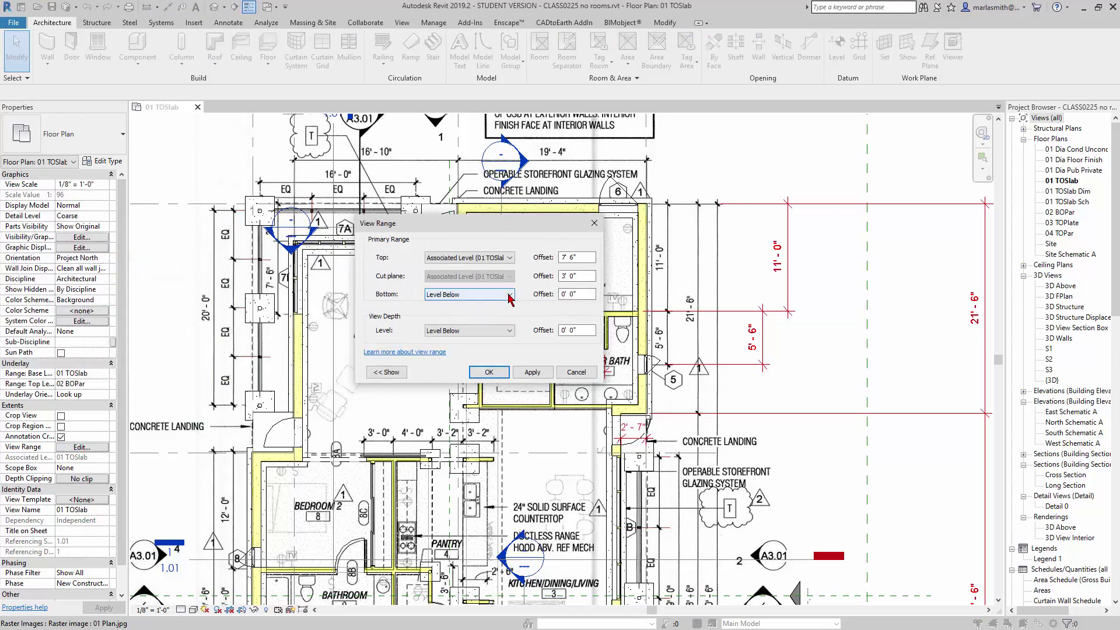
left_click(511, 294)
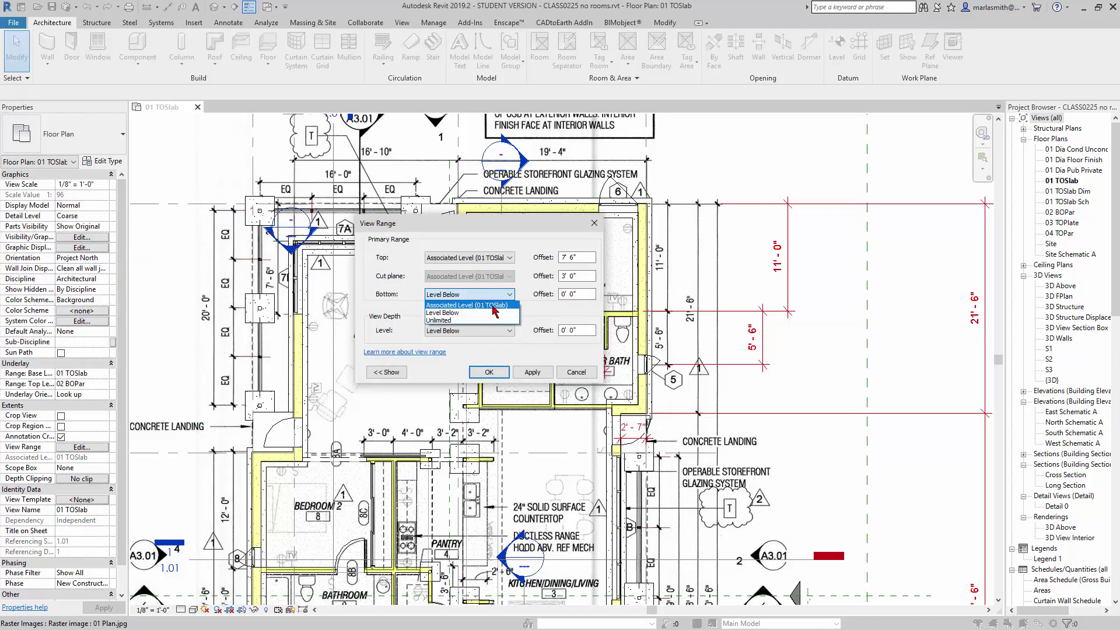
left_click(507, 309)
left_click(509, 334)
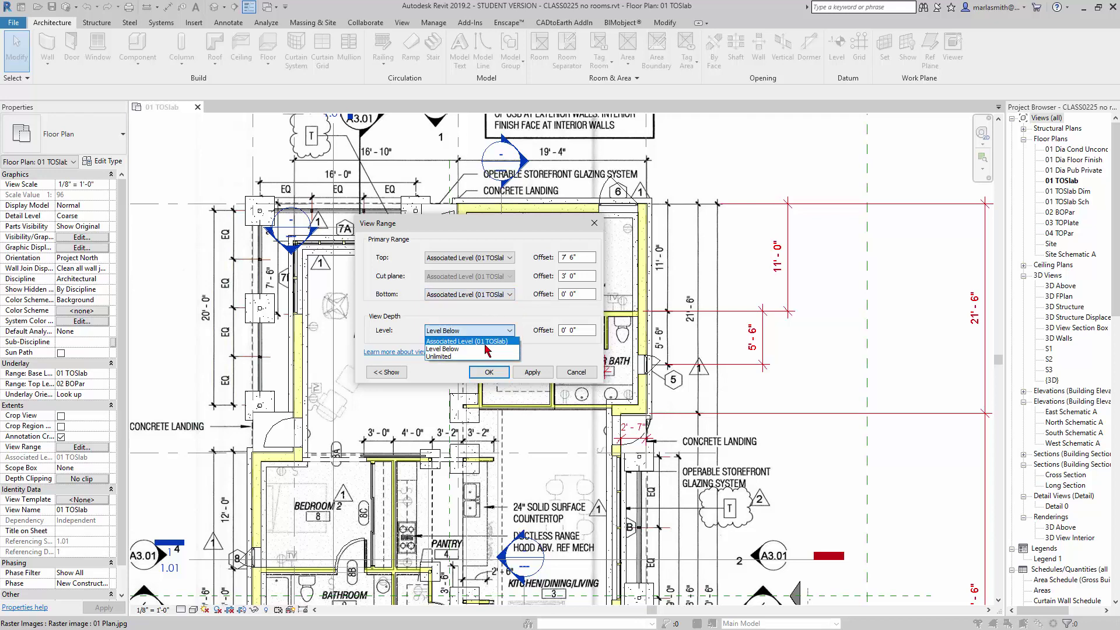
left_click(485, 342)
left_click(489, 372)
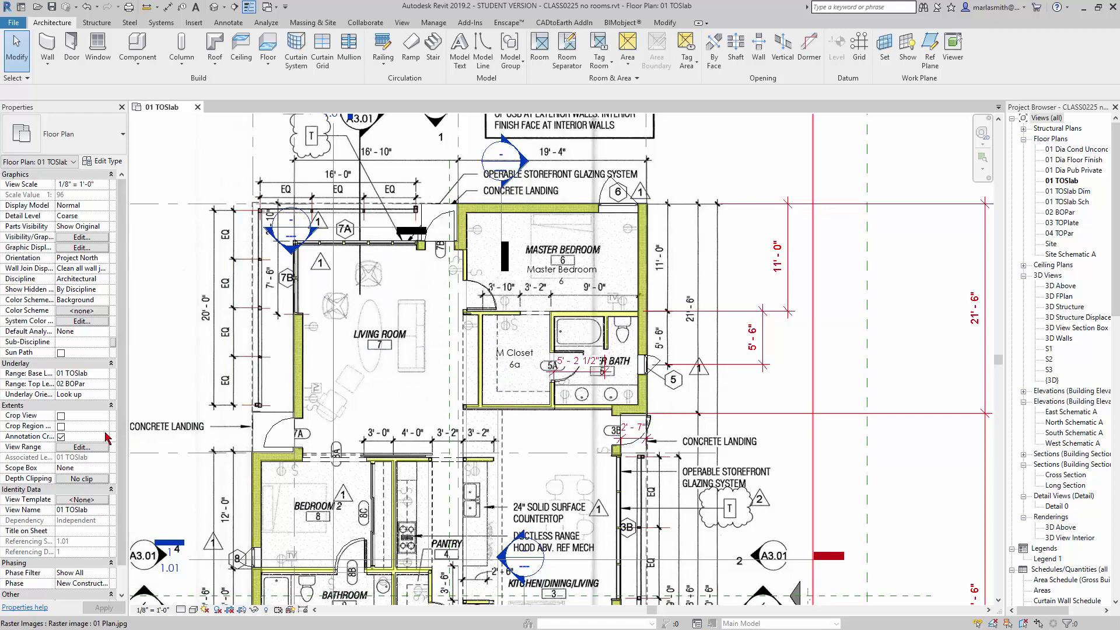
- Set the floor plan's underlay base level to None
left_click(104, 374)
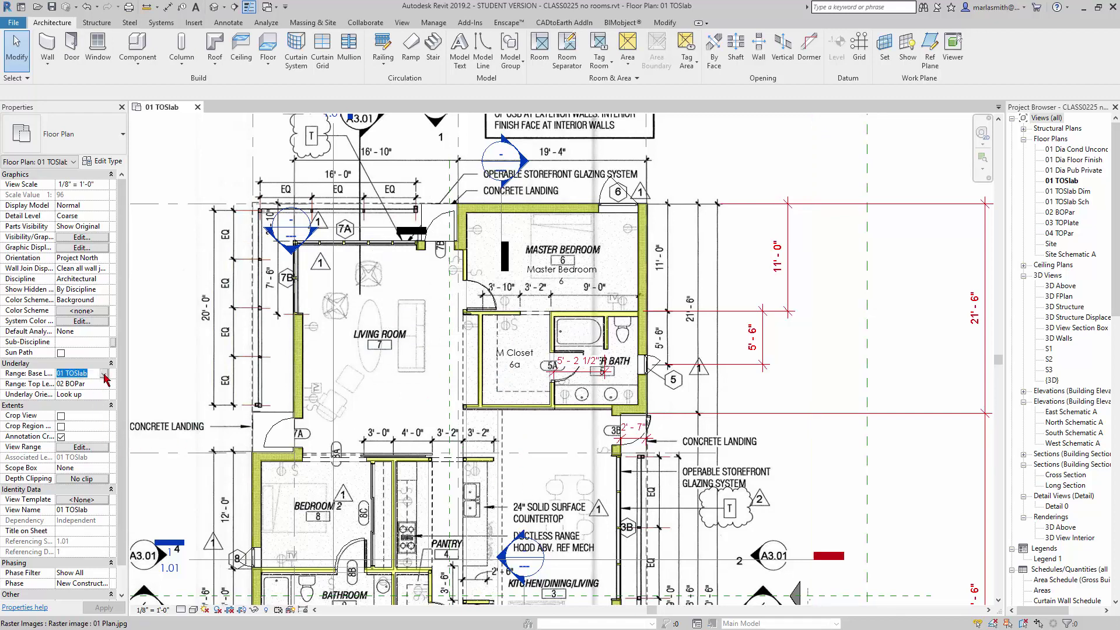
left_click(103, 374)
left_click(67, 384)
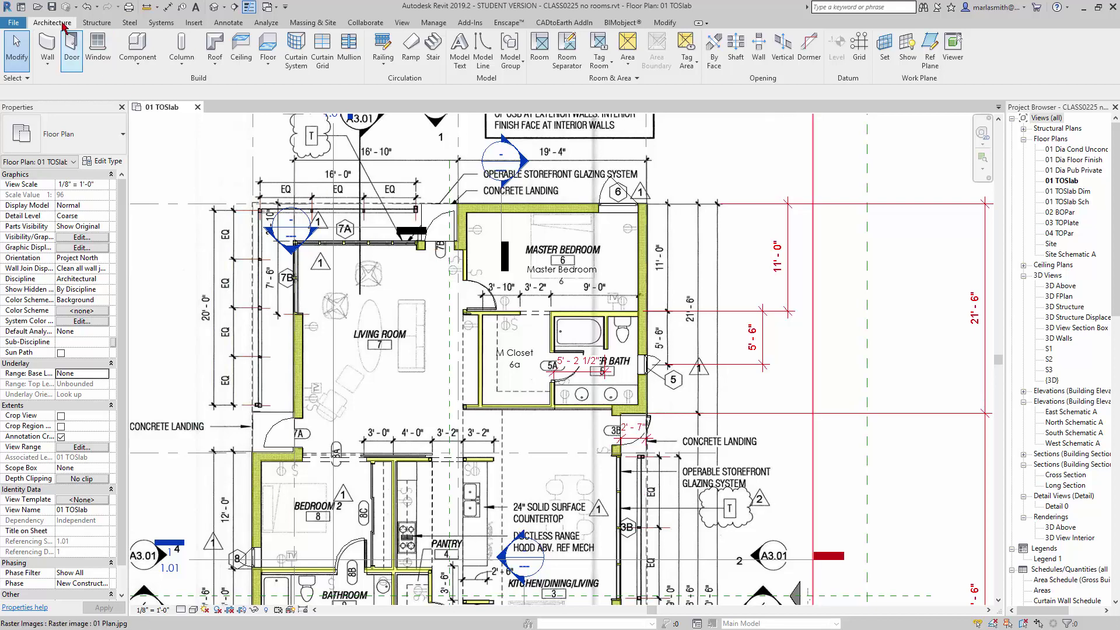
- Place a tagged room in the master bath
left_click(540, 49)
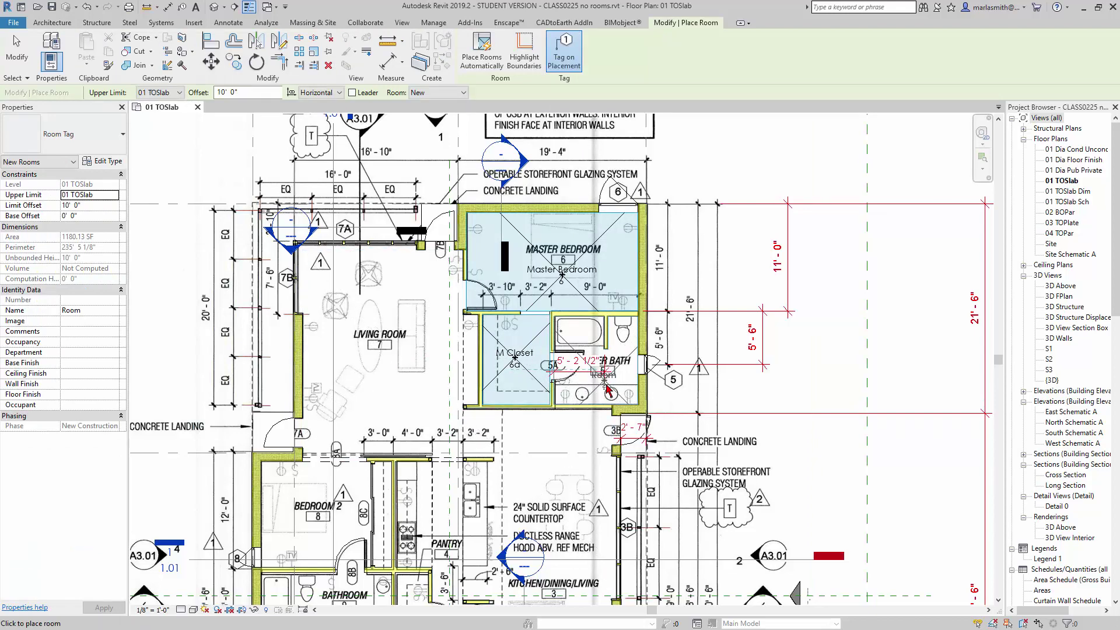
scroll(605, 375, "up", 2)
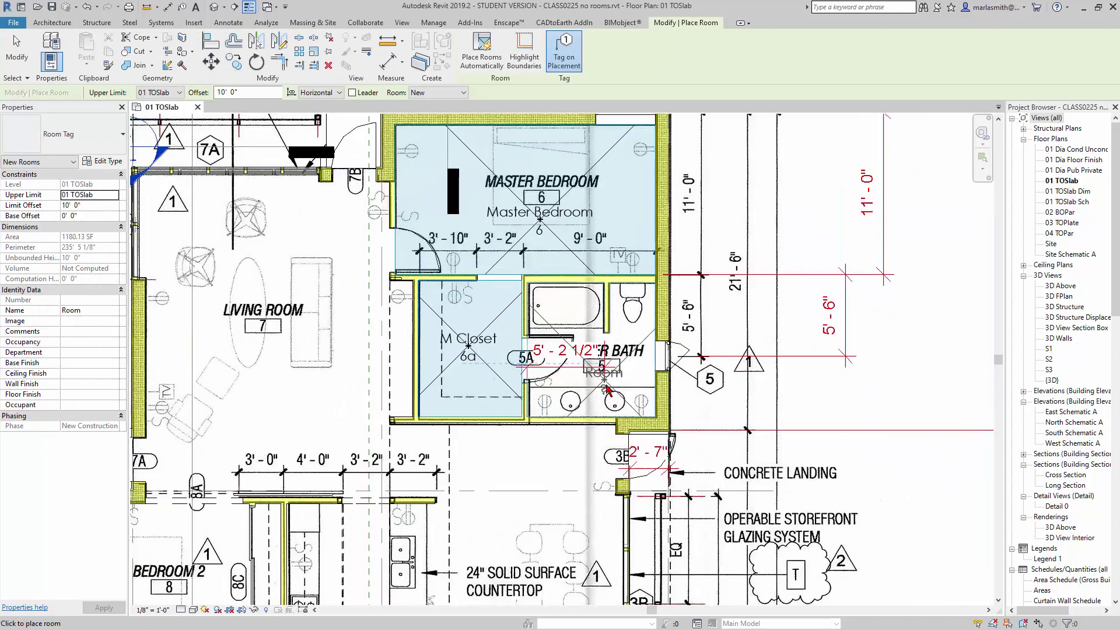
left_click(593, 390)
key("Escape")
key("Escape")
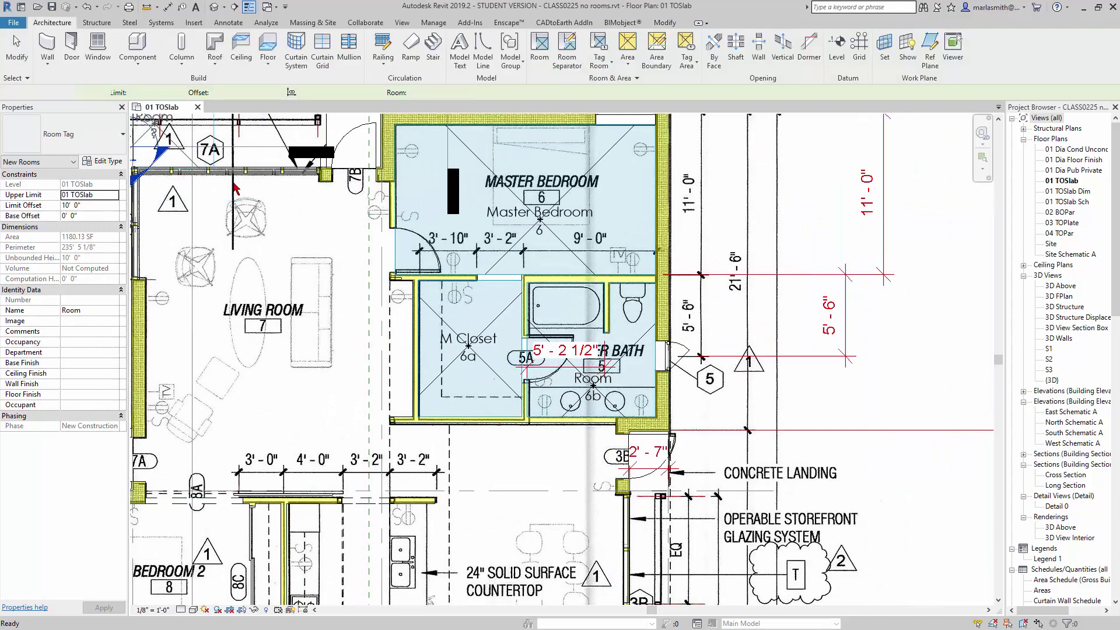
- Rename the master bath's room tag to M Bath and set its room number to 5
left_click(586, 385)
left_click(581, 378)
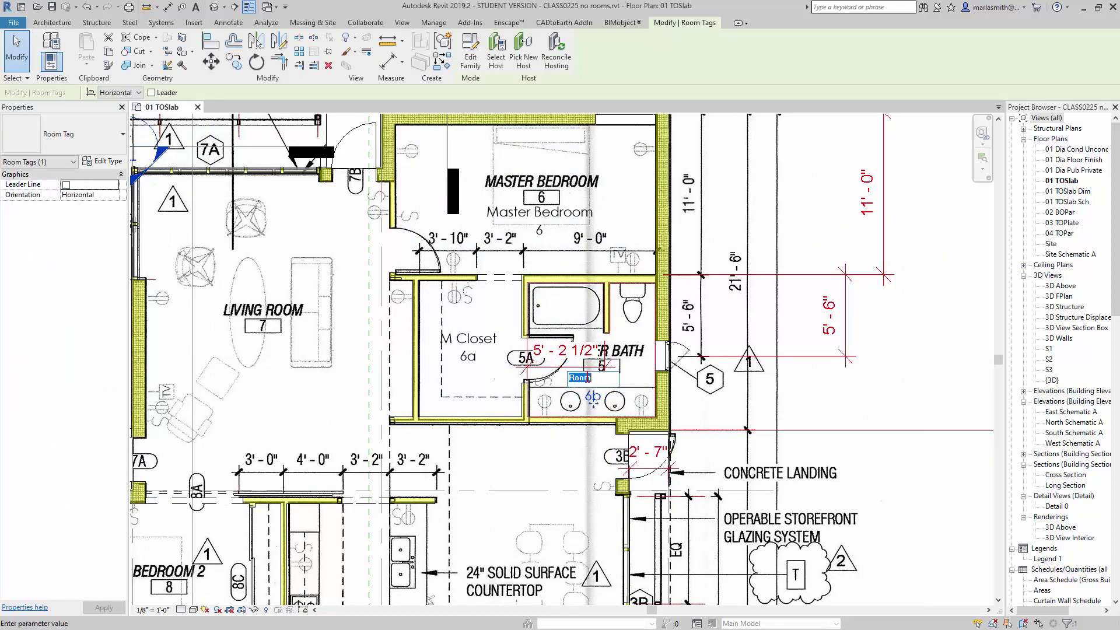
type("M Bath")
left_click(594, 397)
left_click(592, 395)
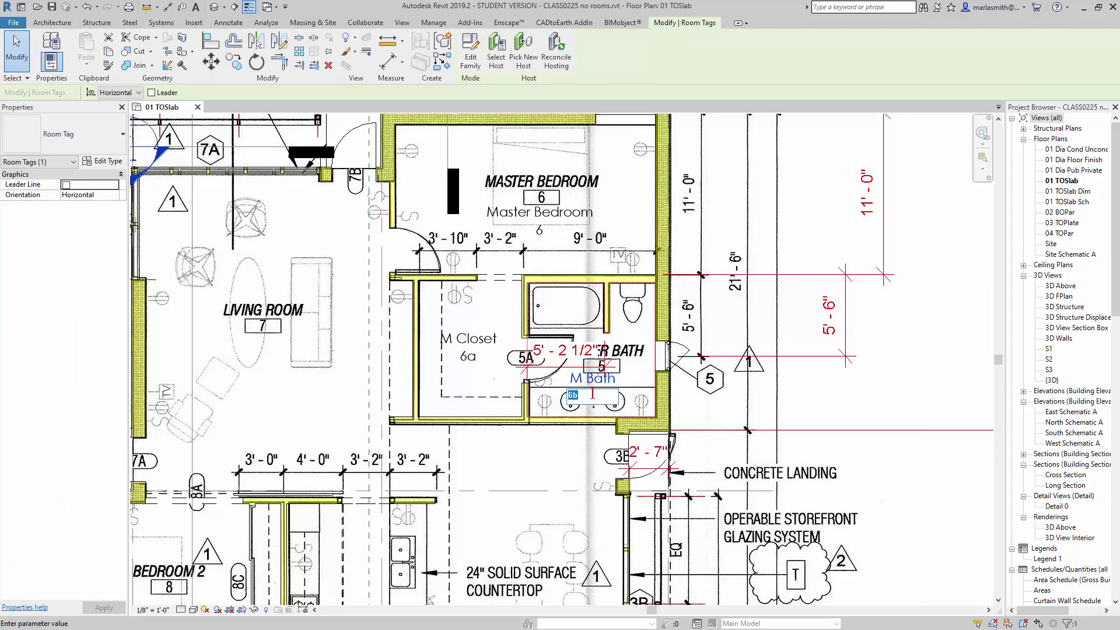
key("Return")
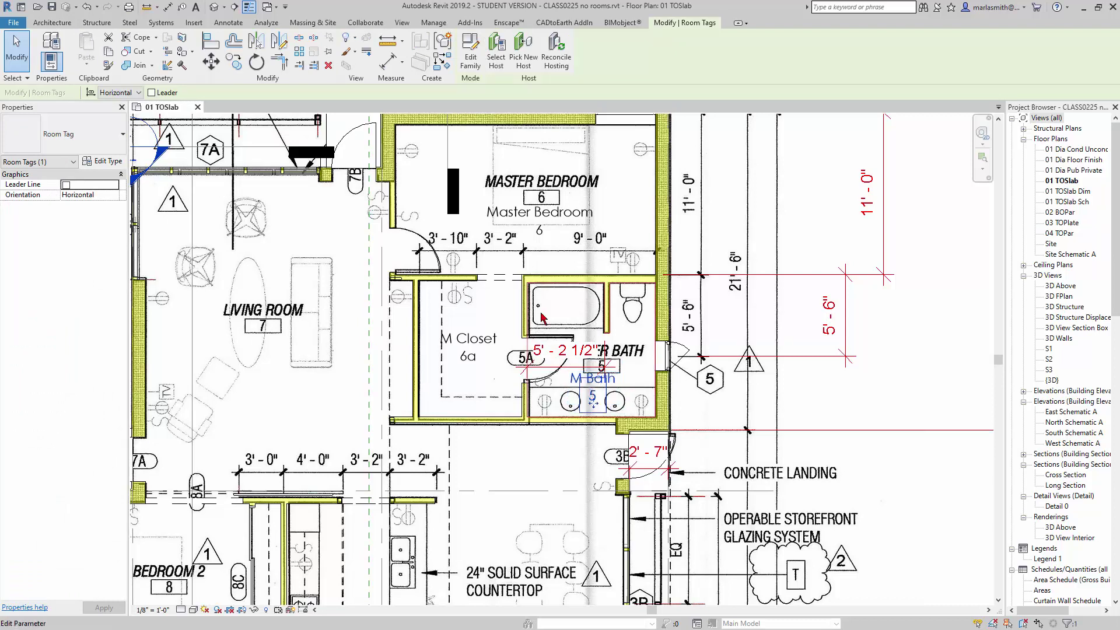
left_click(52, 22)
left_click(540, 47)
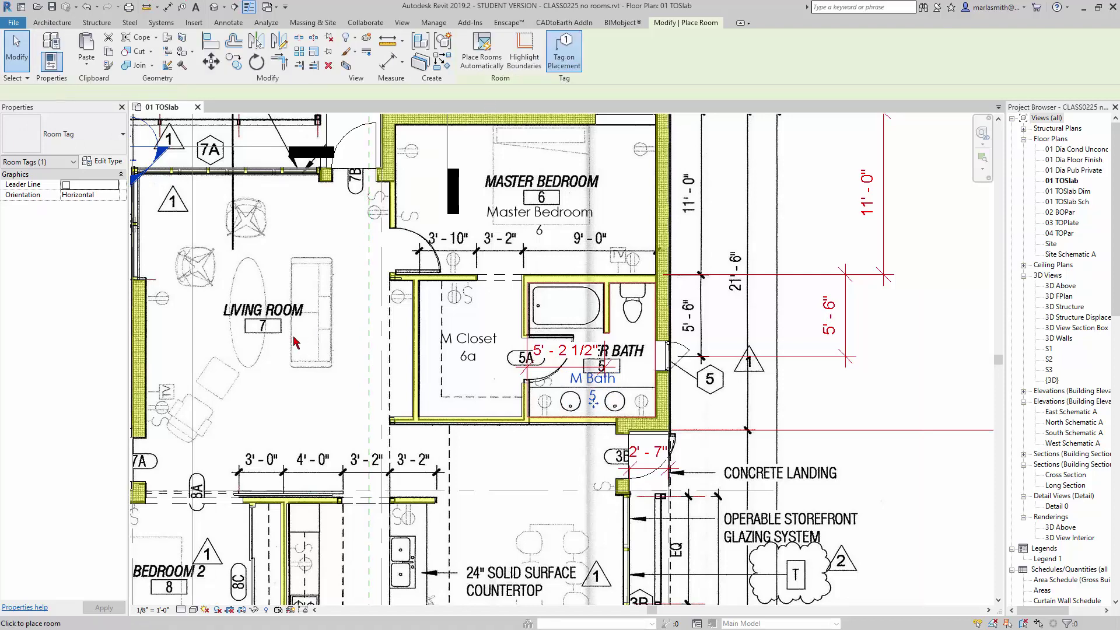
scroll(293, 341, "down", 3)
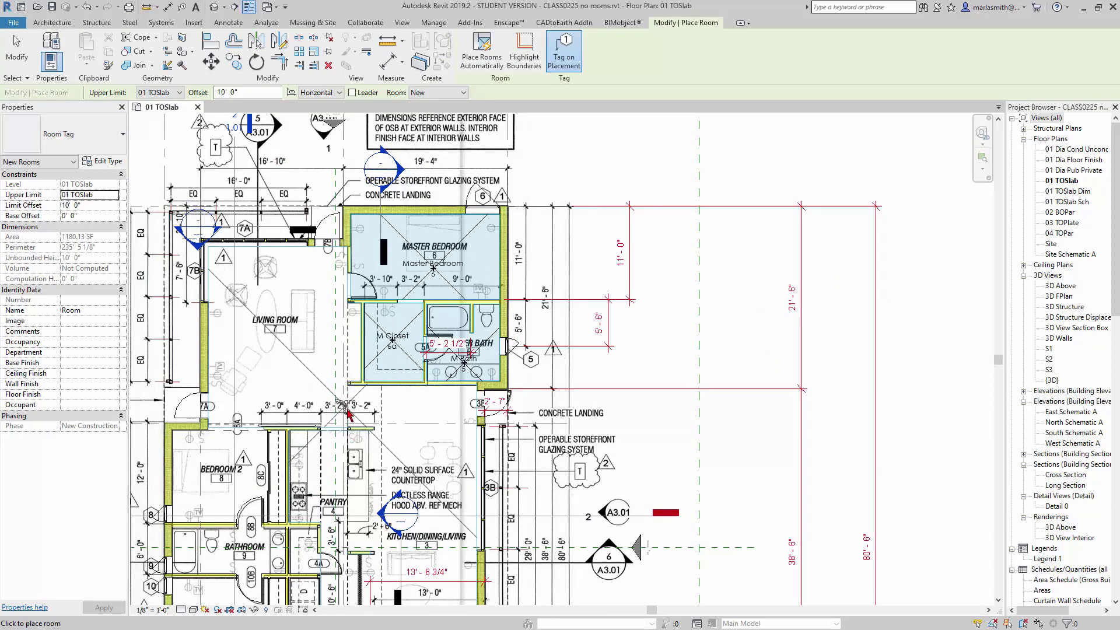
- Draw a room separation line from the free end of the closet's lower wall to the end of the kitchen wall below it
left_click(59, 23)
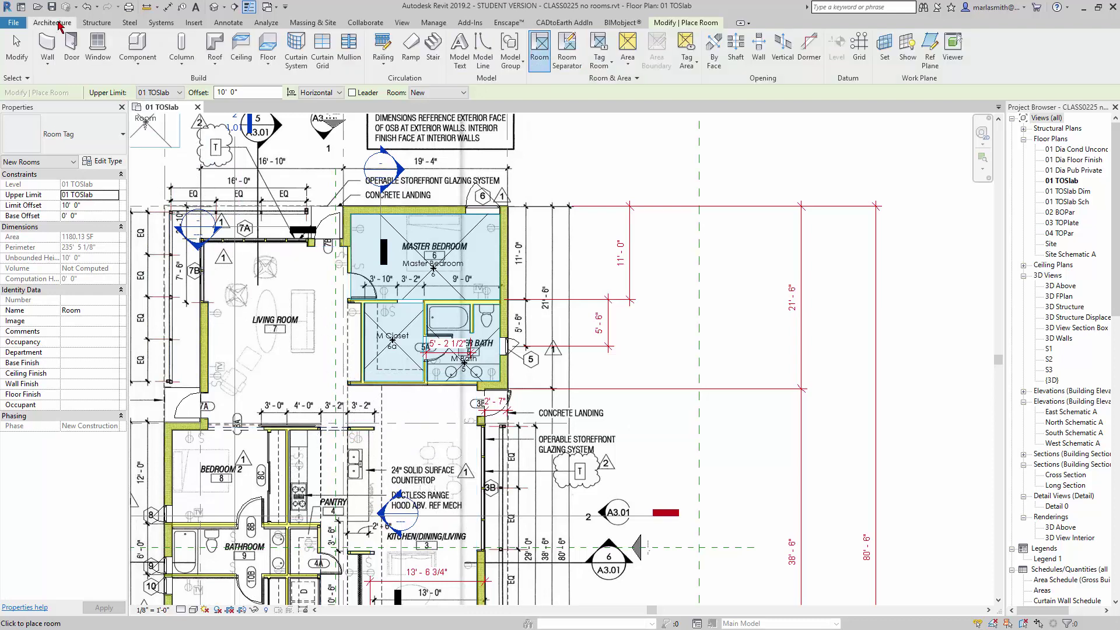
left_click(568, 50)
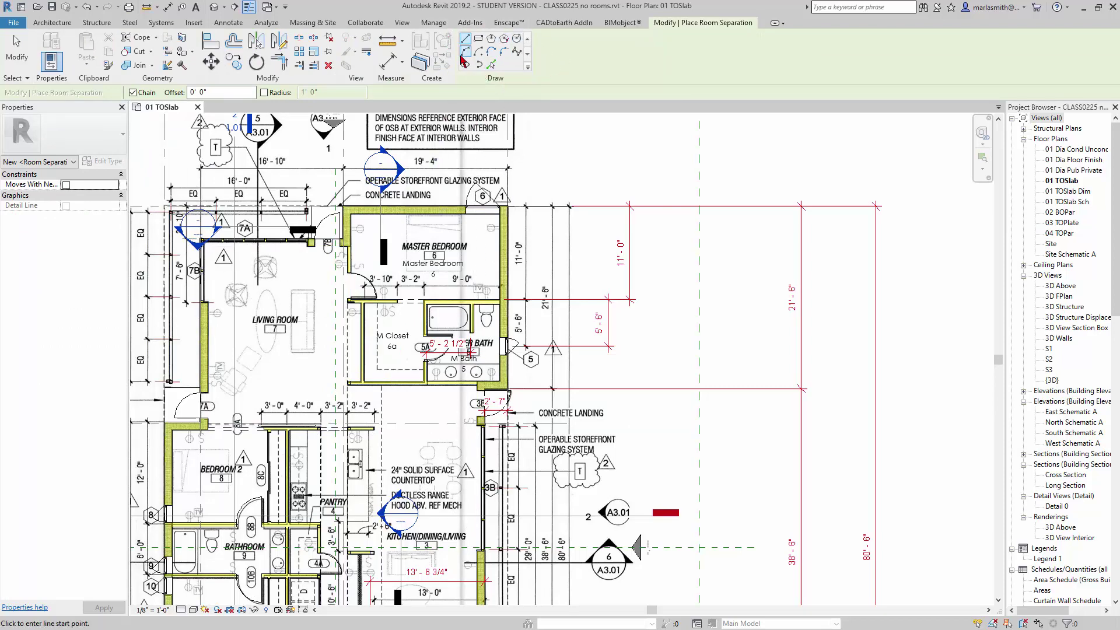
scroll(350, 426, "up", 3)
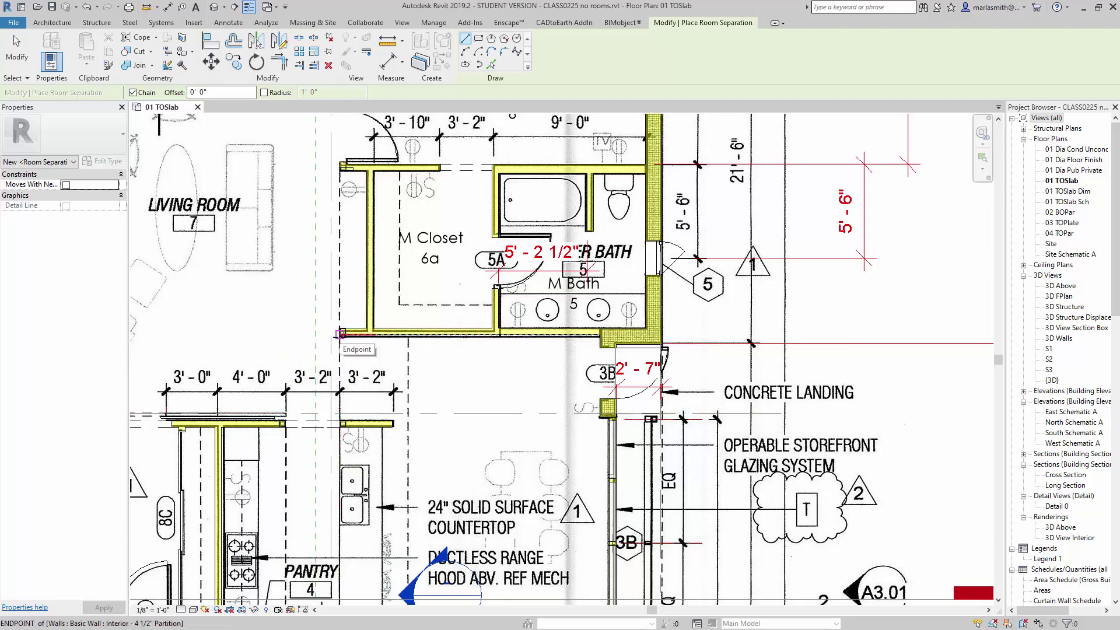
left_click(340, 334)
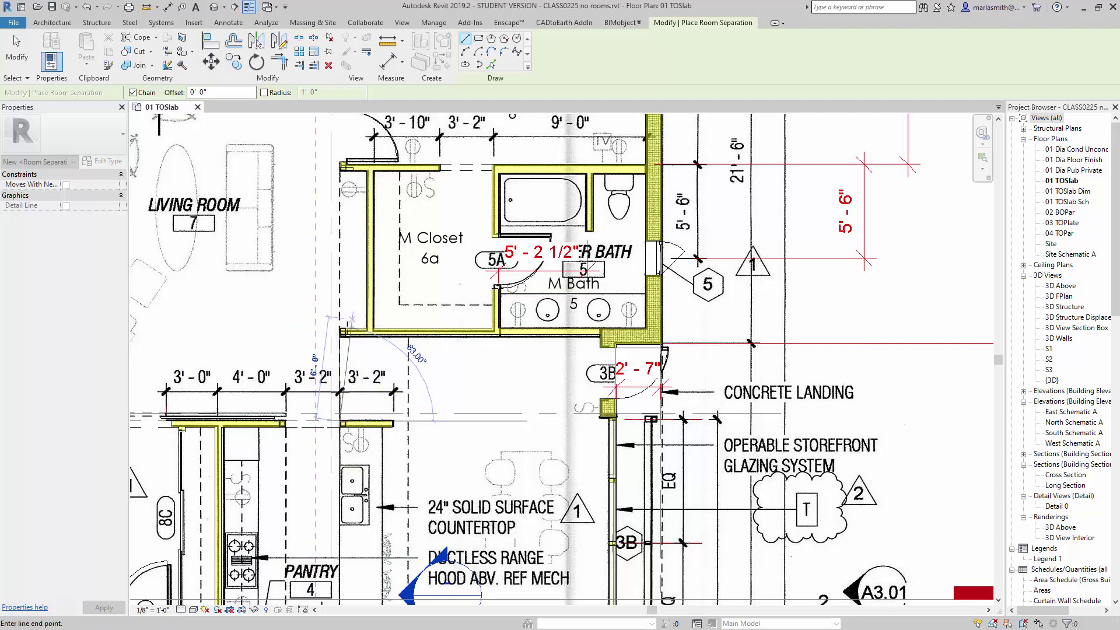
scroll(344, 355, "up", 5)
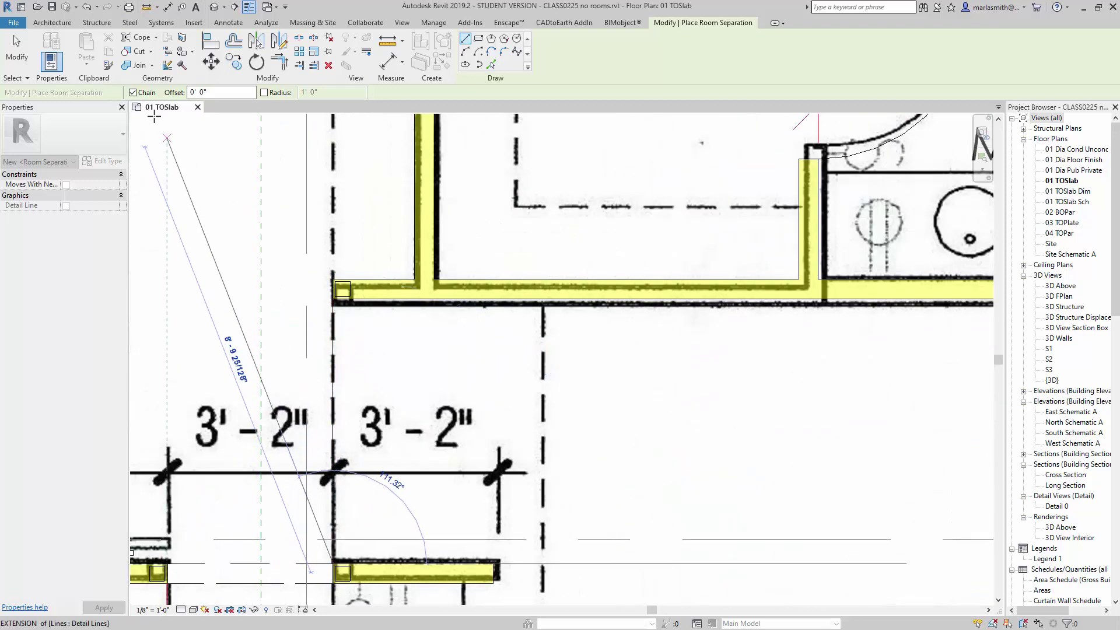
left_click(17, 53)
scroll(450, 420, "down", 8)
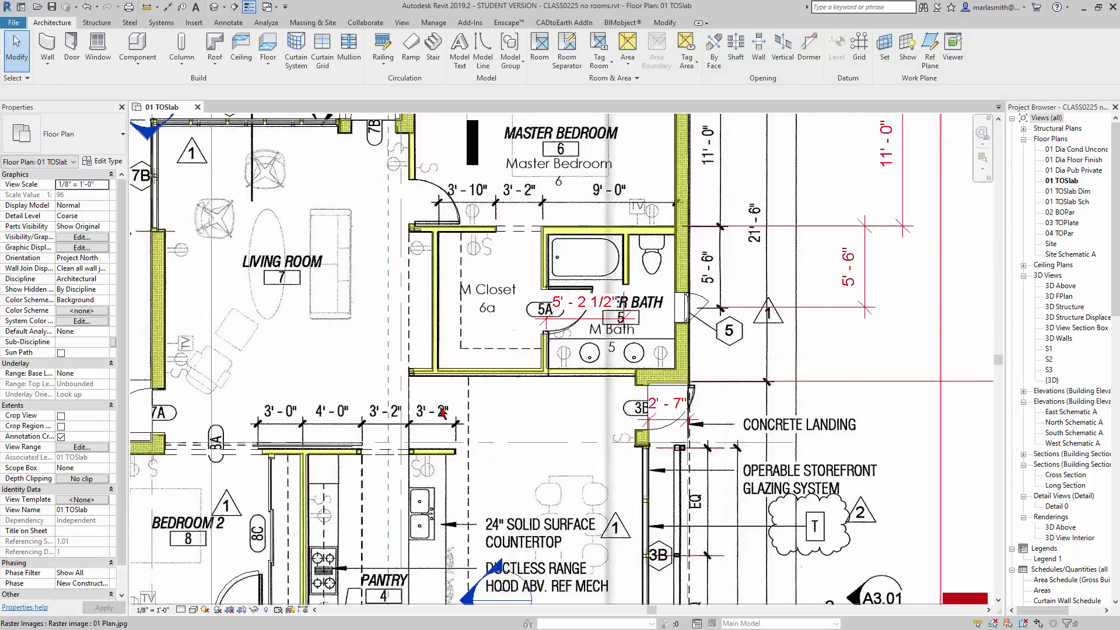
- Place a tagged room in the enclosed living room area
left_click(540, 46)
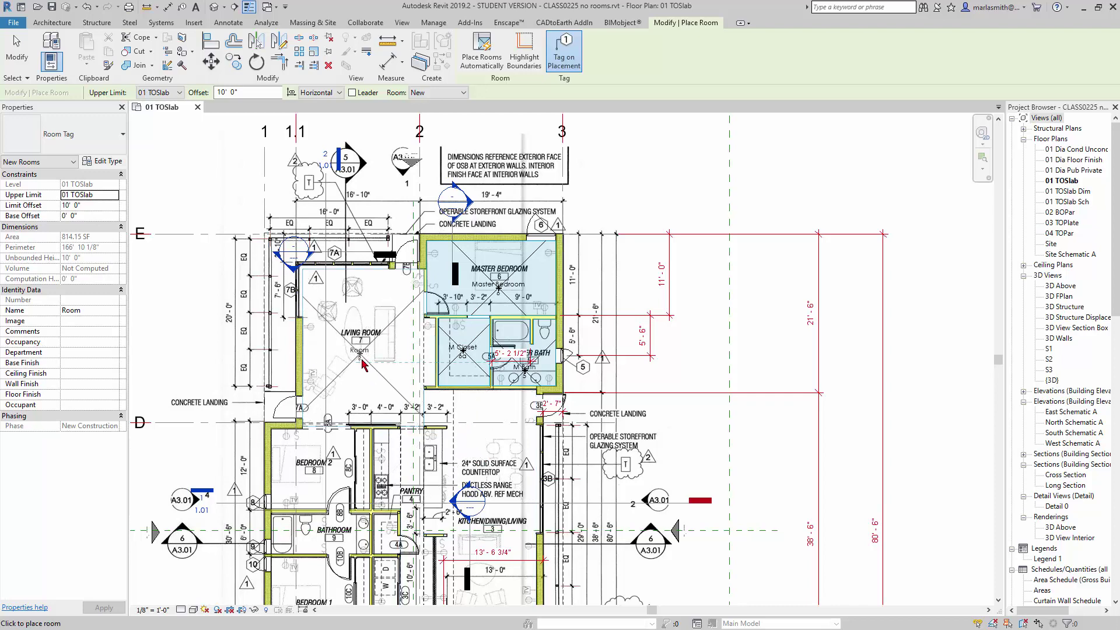
left_click(363, 365)
scroll(362, 362, "up", 4)
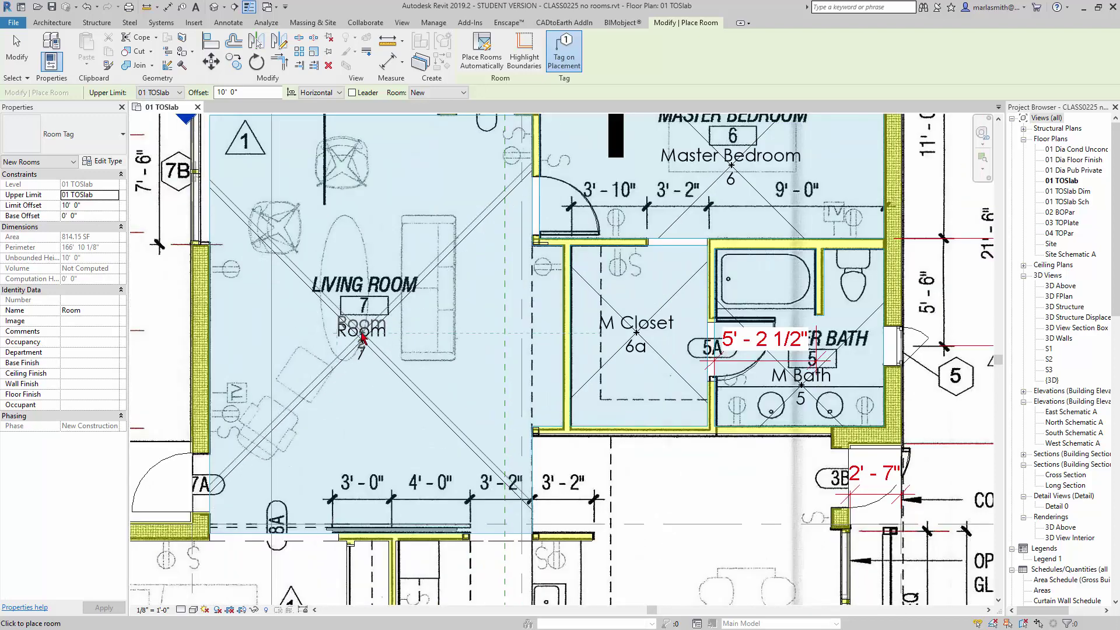
key("Escape")
key("Escape")
- Rename the new room in the living area to Living Room through its tag
left_click(361, 332)
left_click(361, 332)
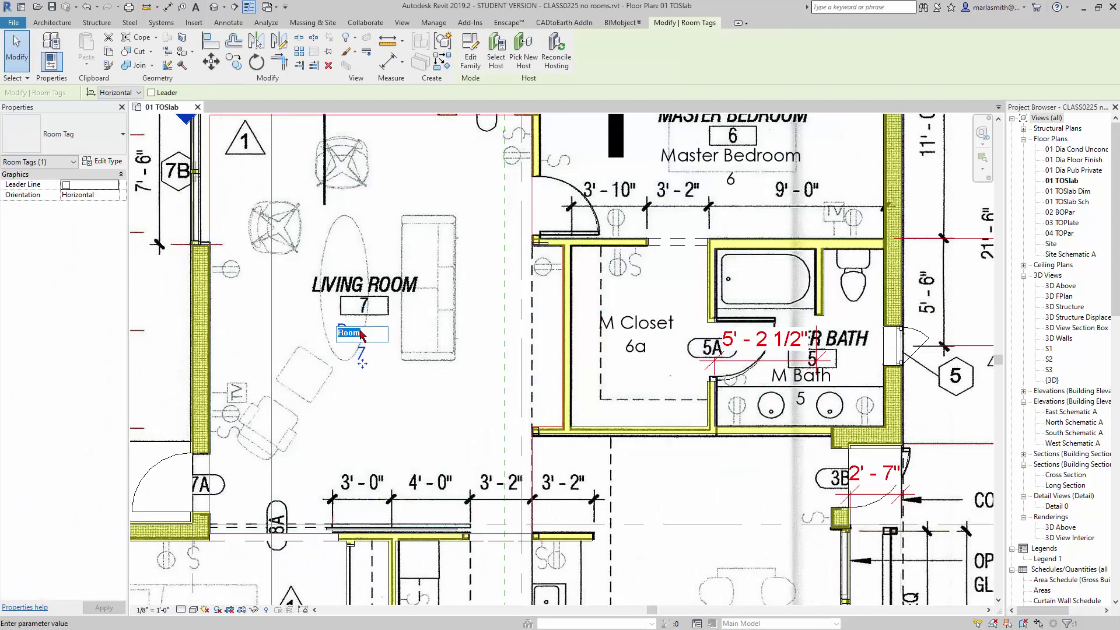
type("Living")
key("Return")
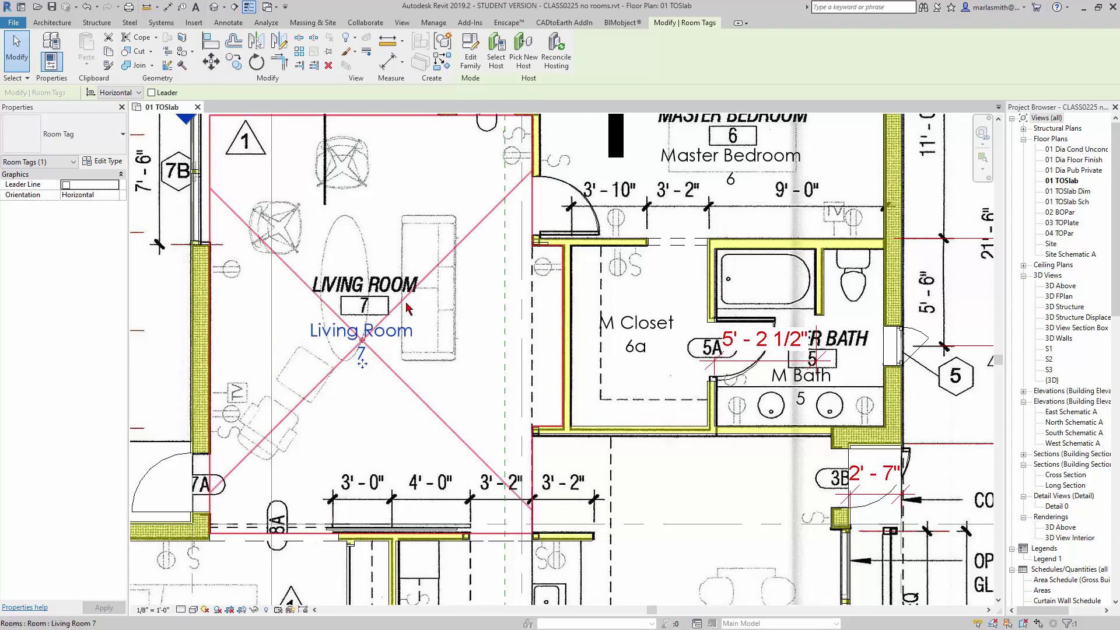
scroll(408, 307, "down", 3)
key("Escape")
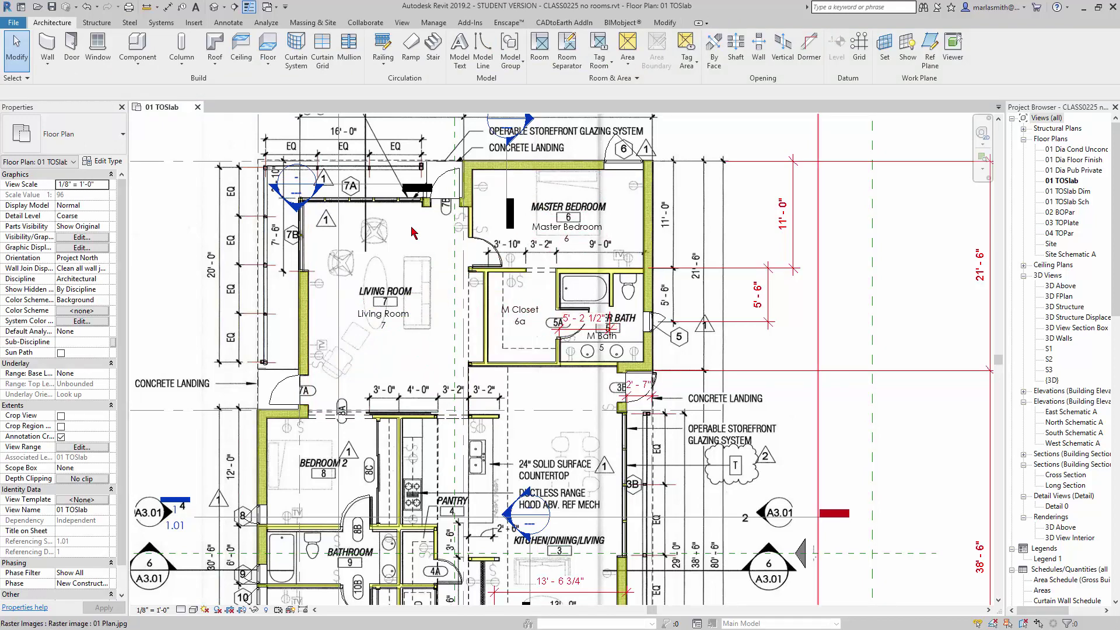
- Set the Living Room's occupancy to Public
left_click(412, 348)
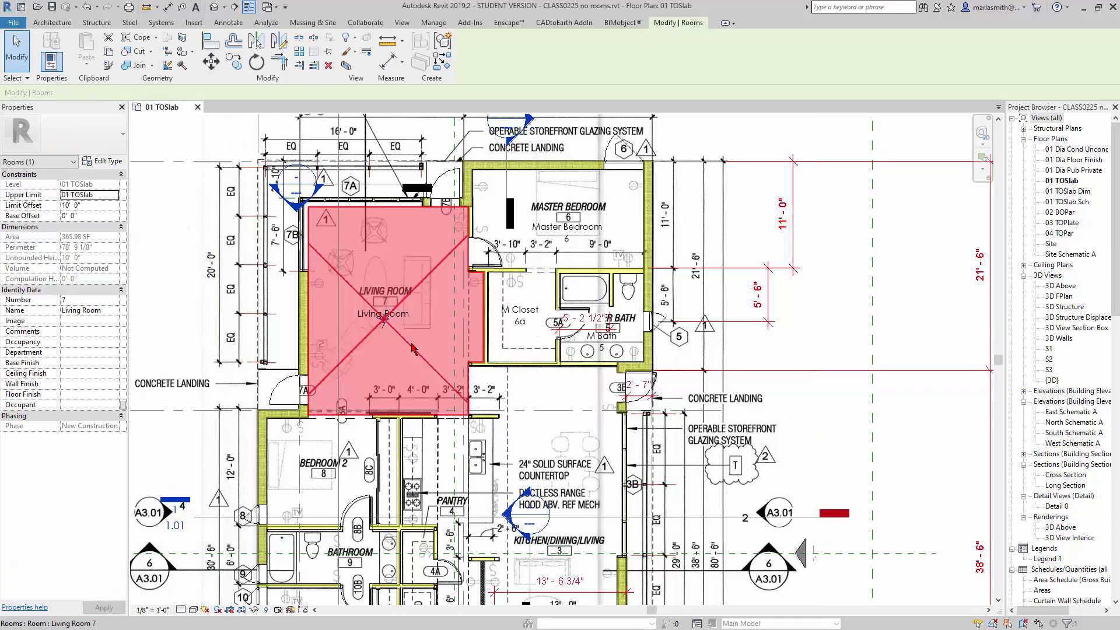
left_click(69, 344)
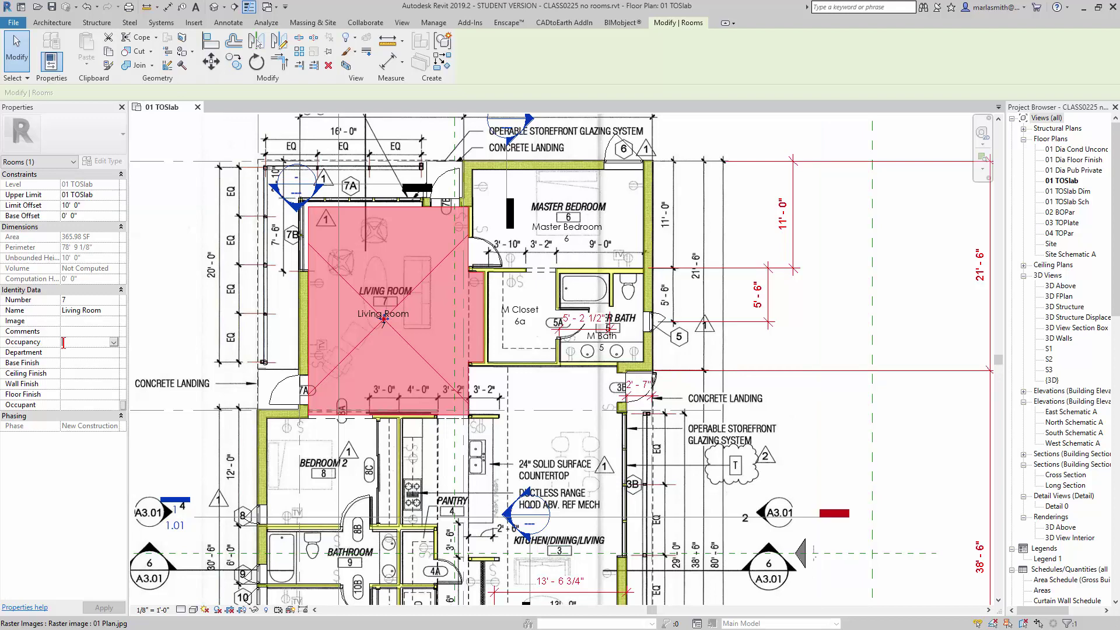
type("PUbl")
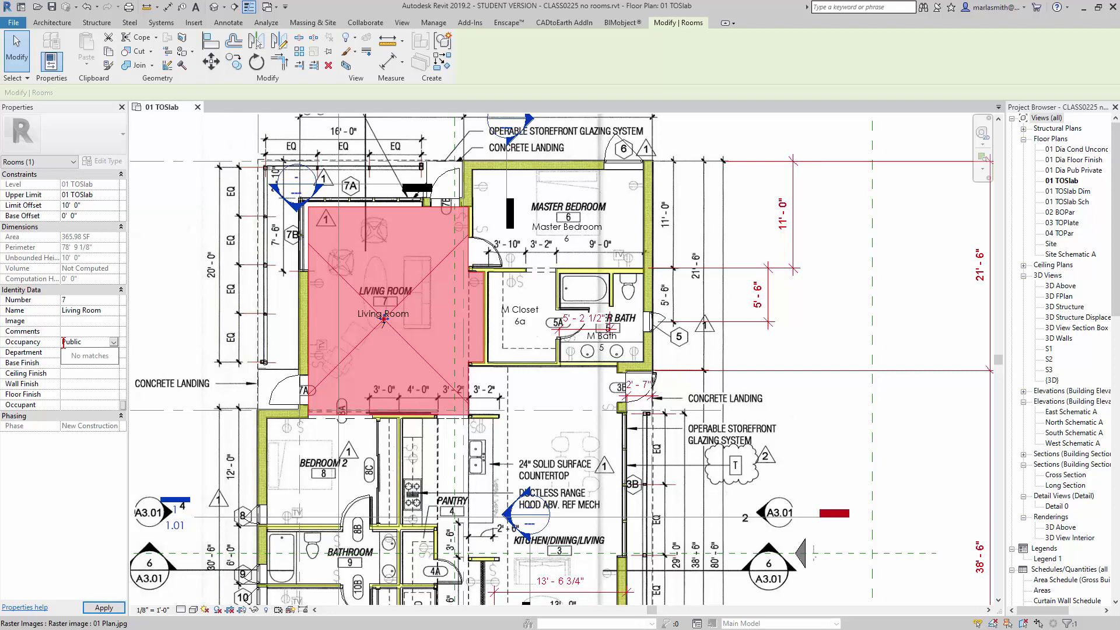
key("Return")
left_click(78, 356)
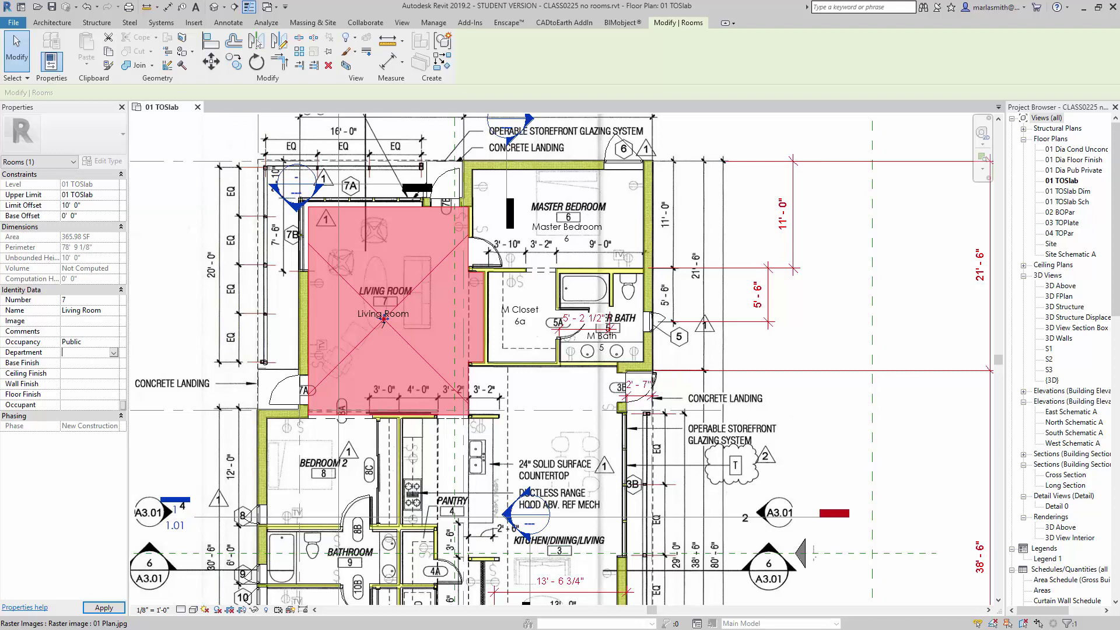
key("Return")
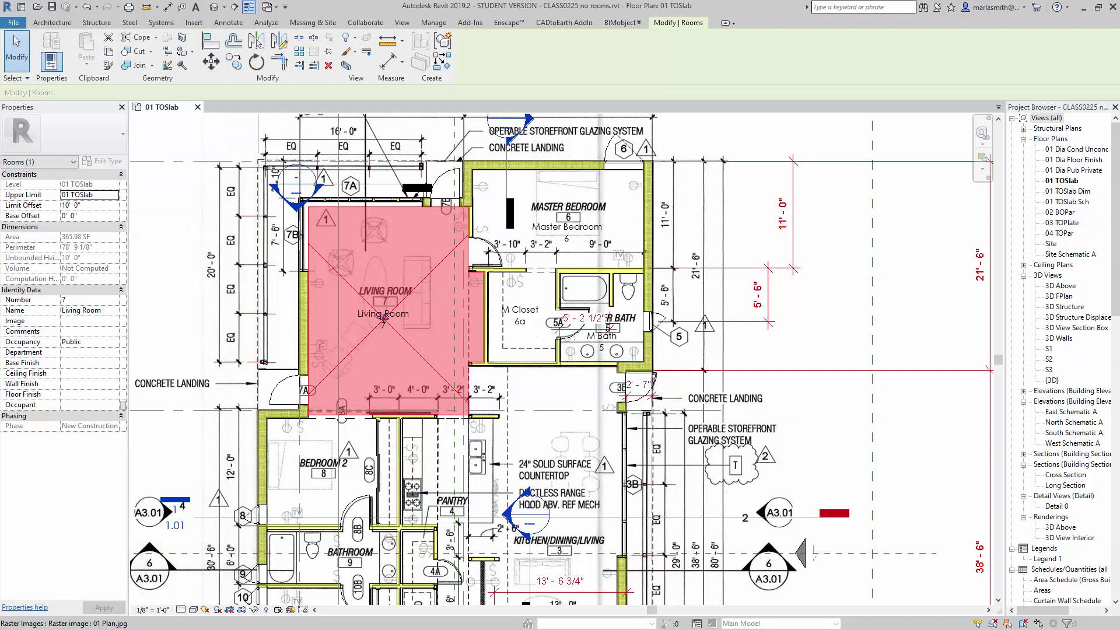
- Set the Living Room's department to Conditioned and its floor finish to Wood
left_click(85, 354)
type("Conditioned")
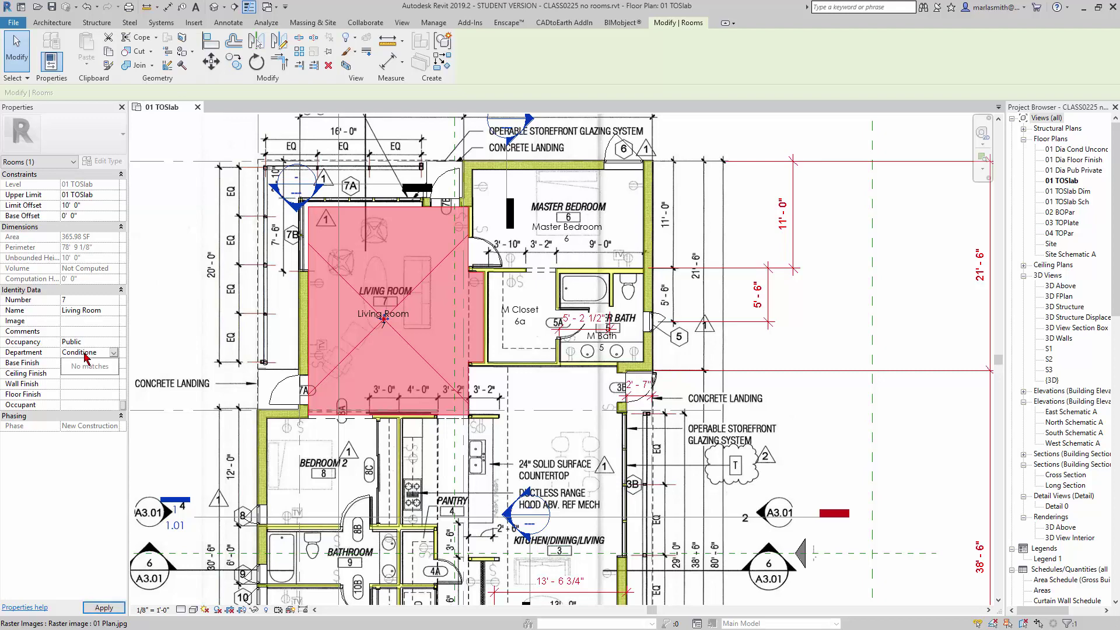
left_click(82, 396)
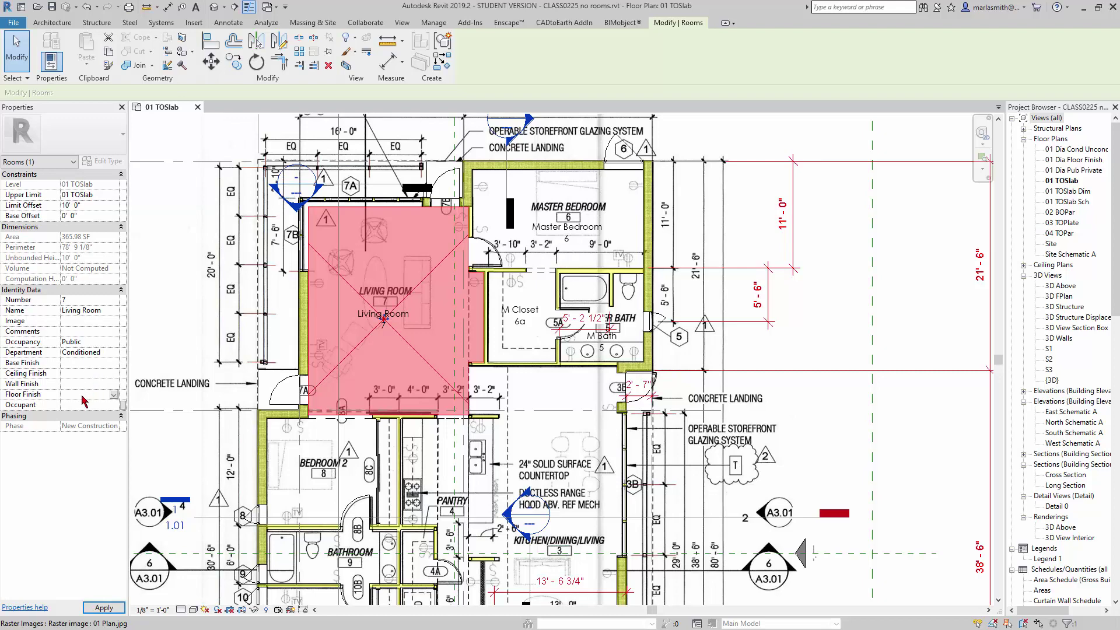
type("Wood")
left_click(540, 304)
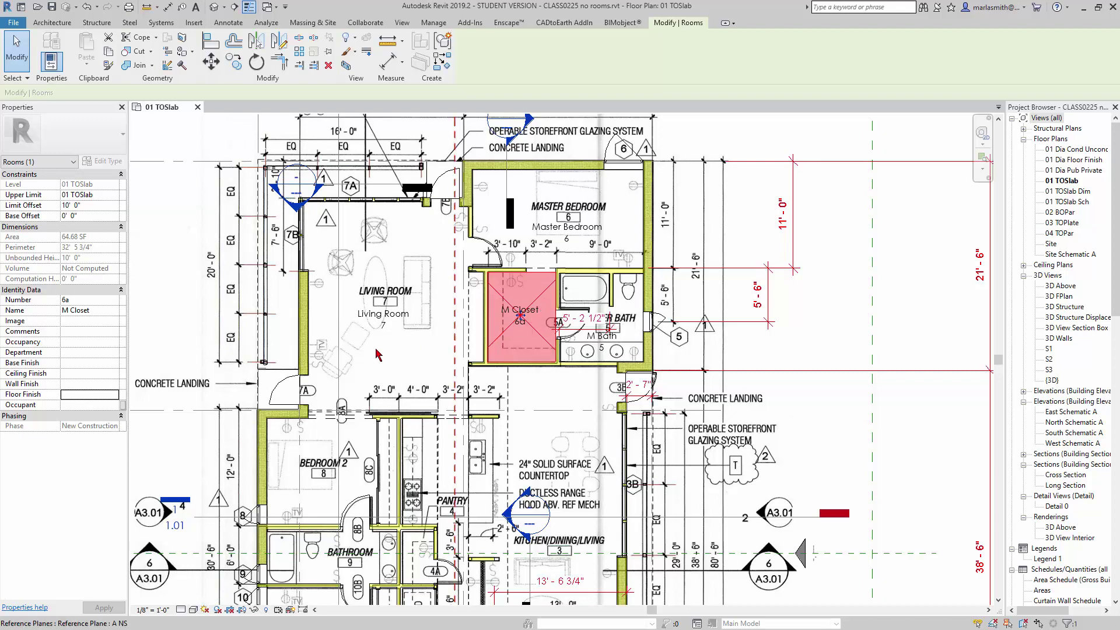
left_click(424, 362)
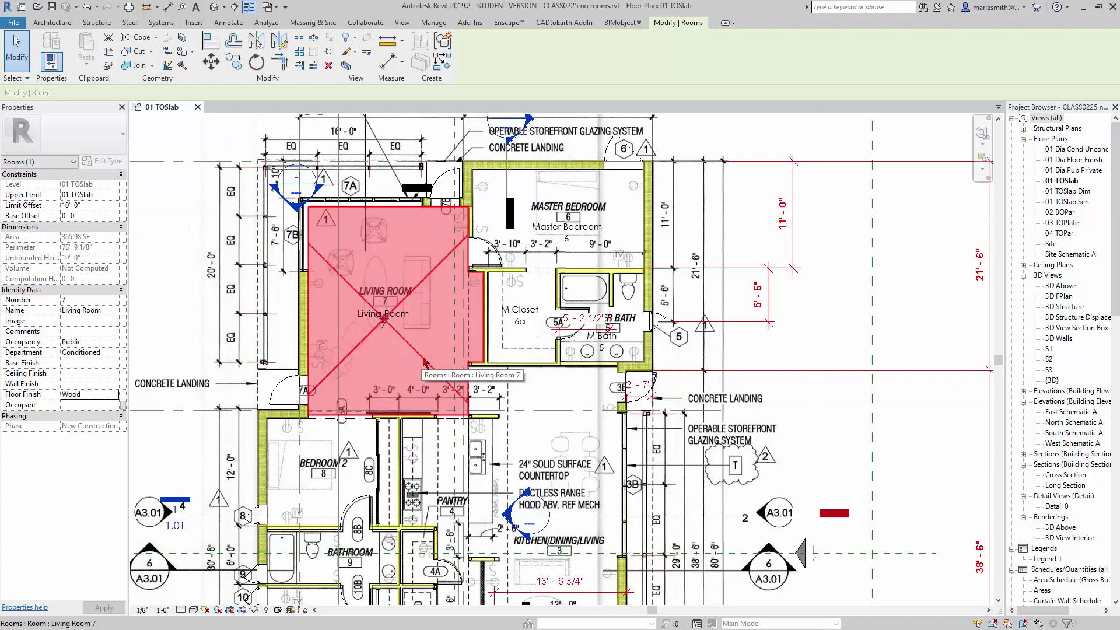
- Set the occupancy of the M Closet room to Private
left_click(547, 342)
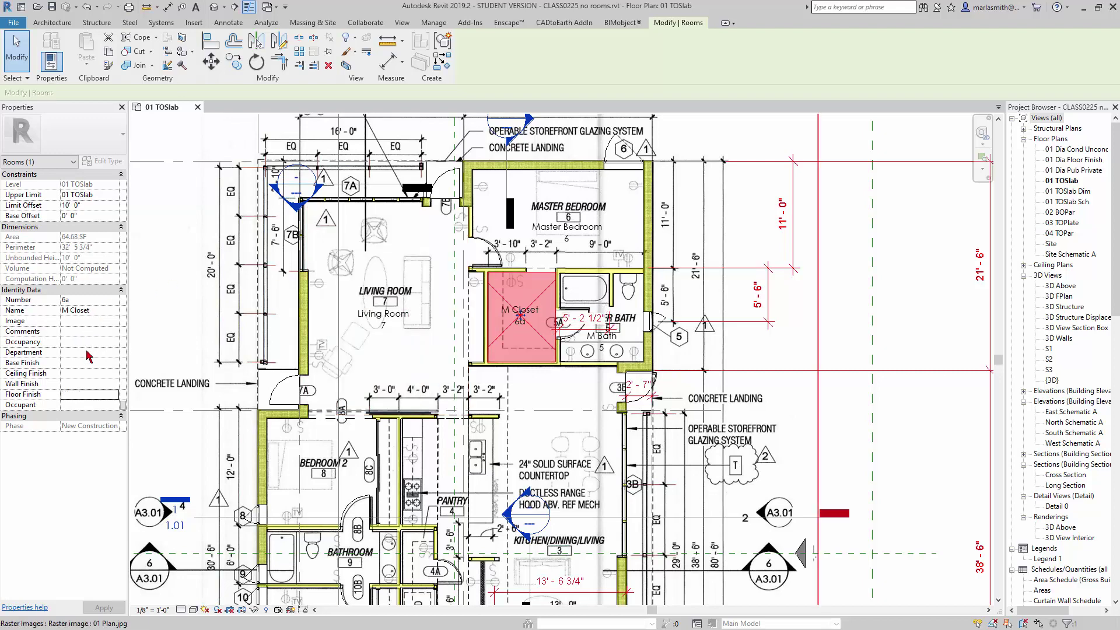
left_click(80, 342)
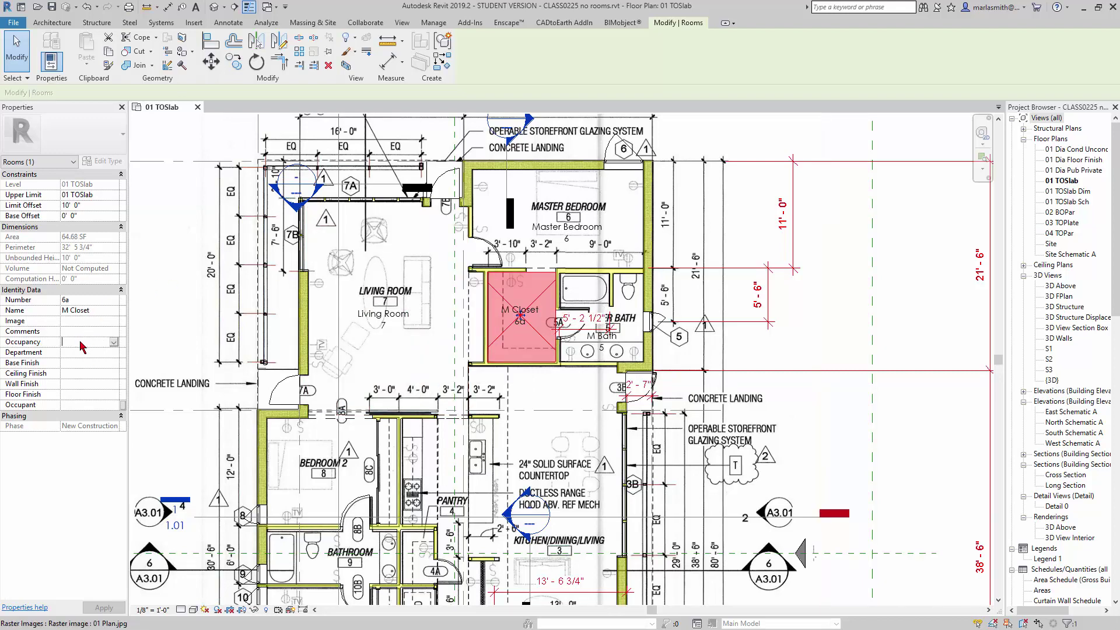
type("Private")
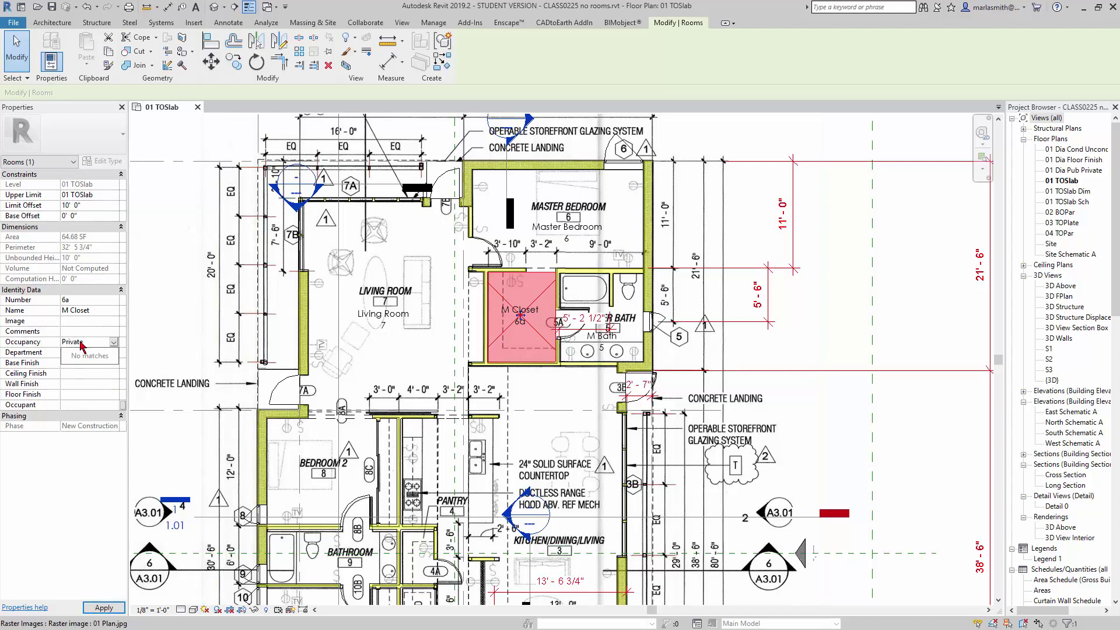
- Set the Master Bedroom's occupancy to Private and its department to Conditioned
left_click(618, 201)
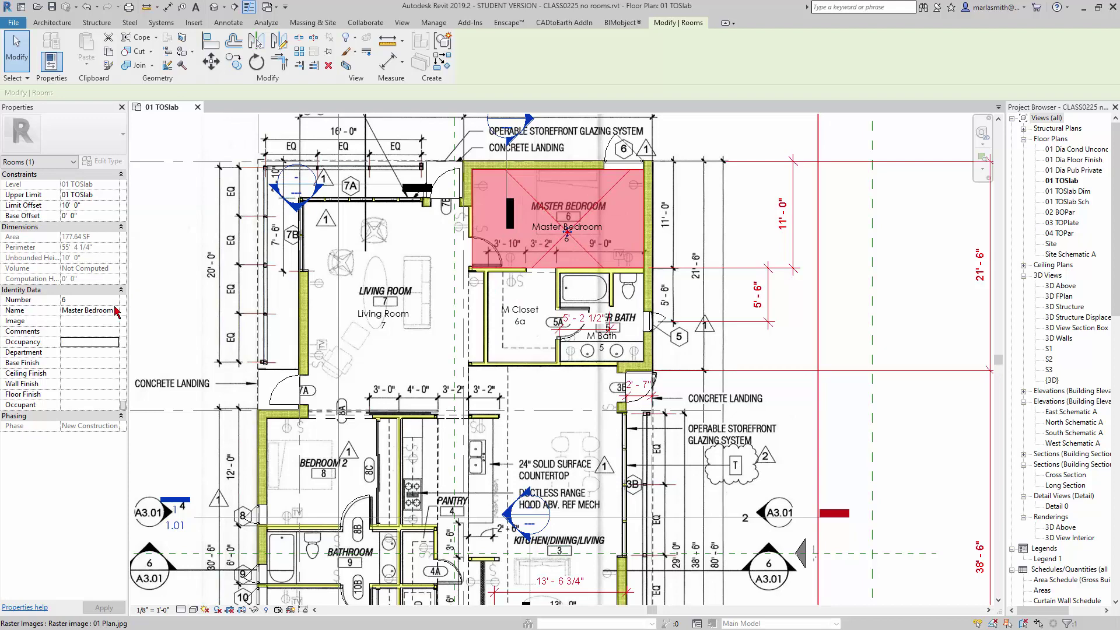
left_click(115, 344)
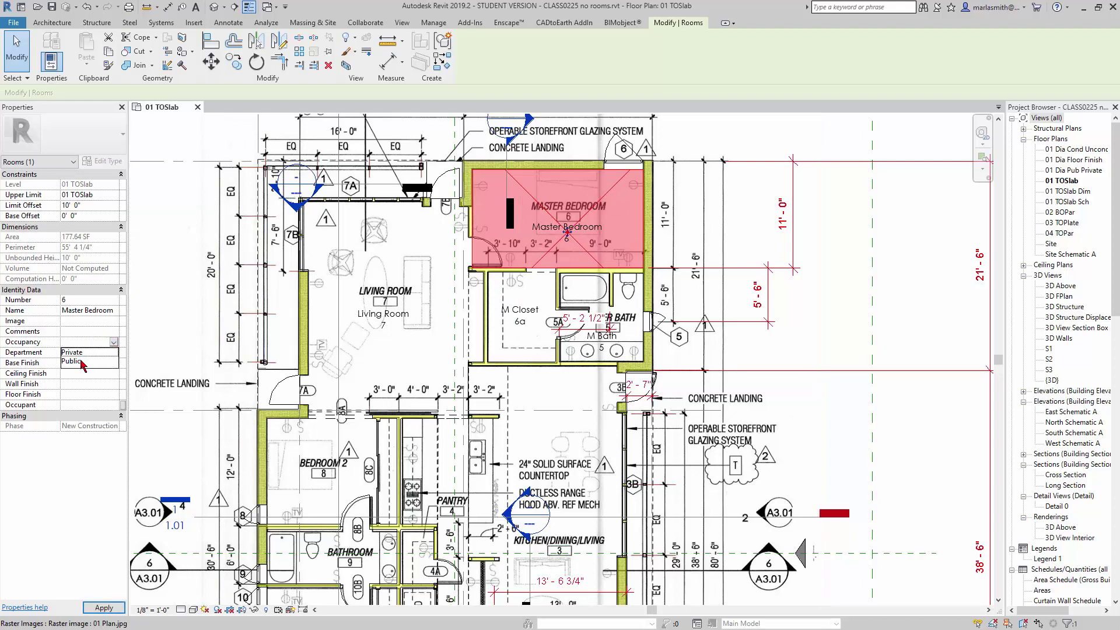
left_click(83, 353)
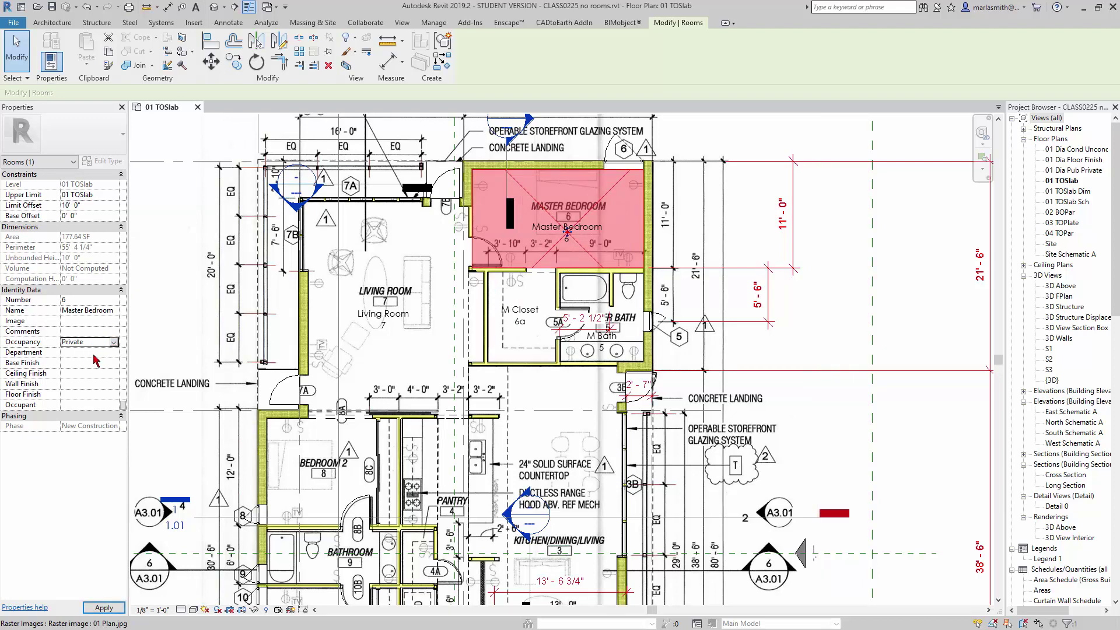
left_click(93, 353)
left_click(113, 352)
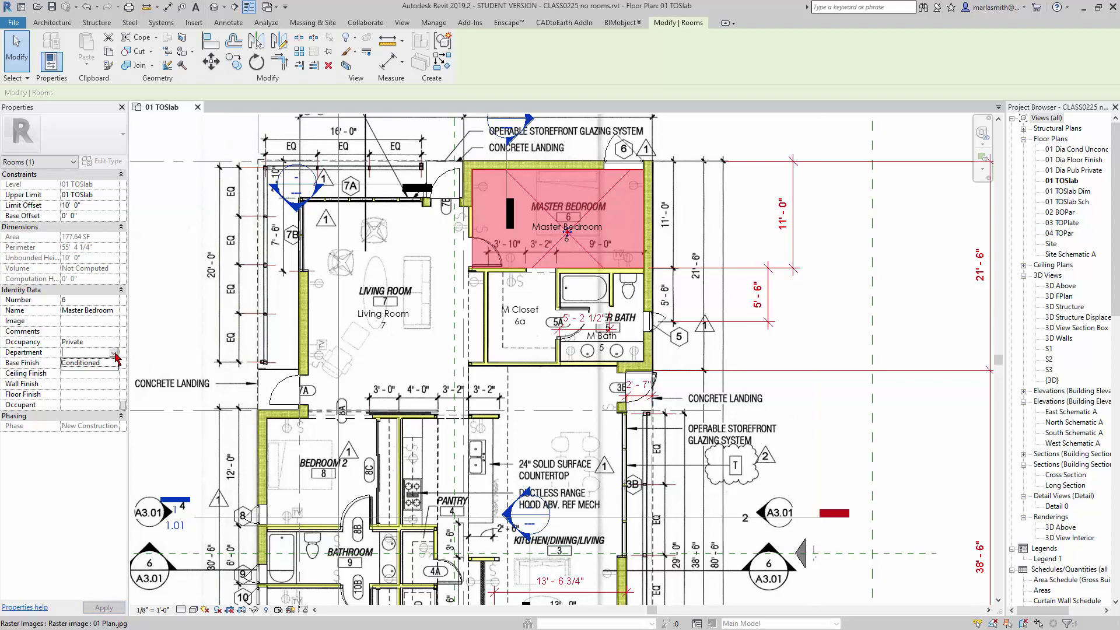
left_click(87, 363)
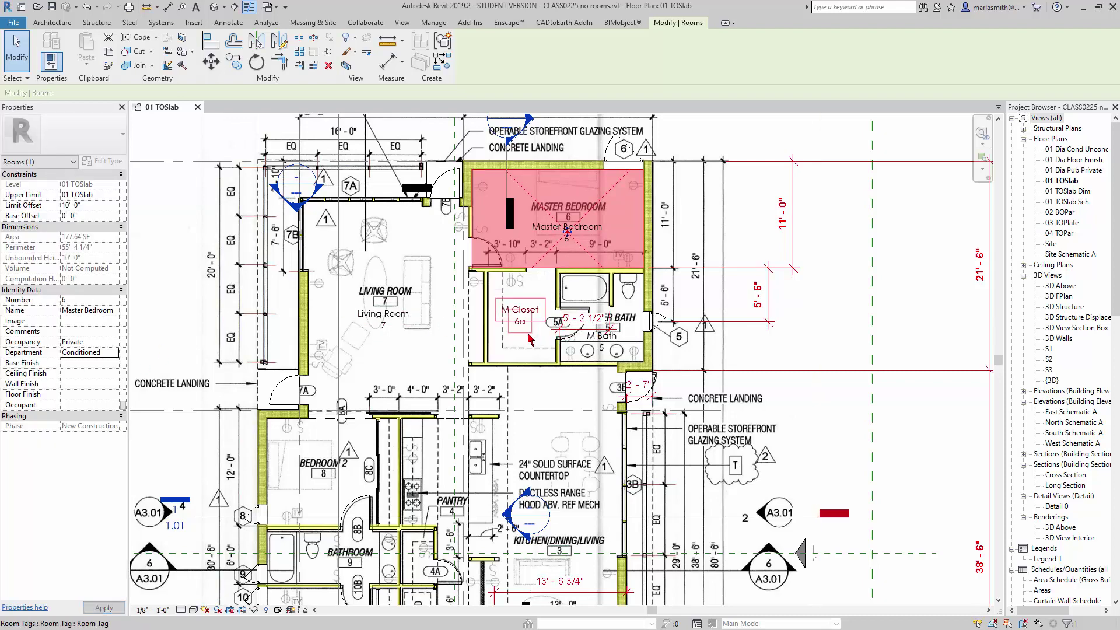
- Set the department of the M Closet room to Conditioned
left_click(544, 343)
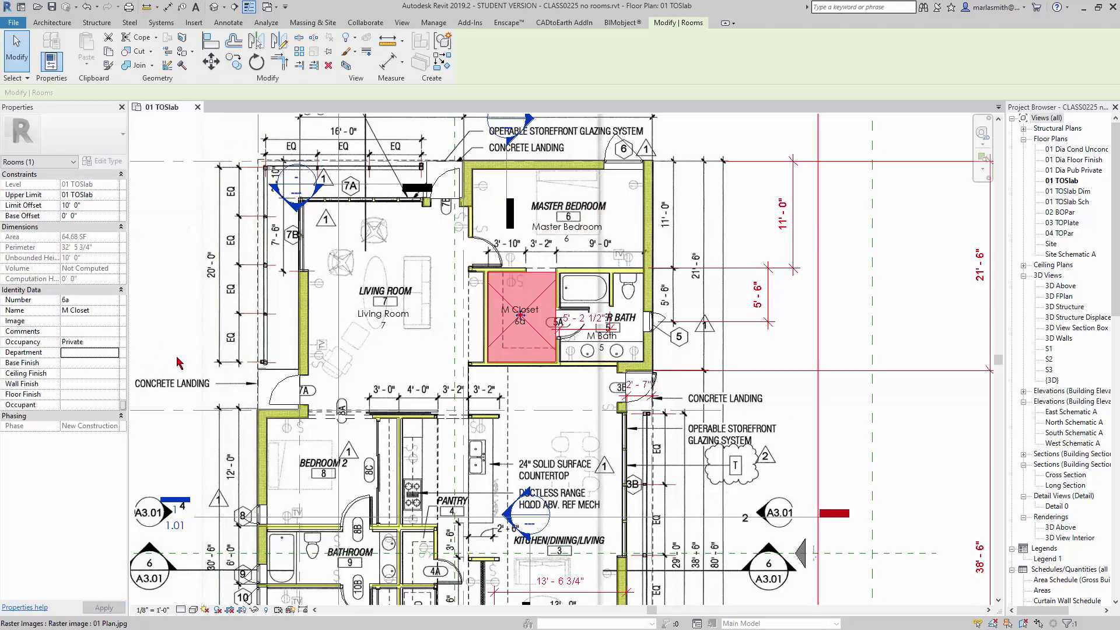
left_click(113, 353)
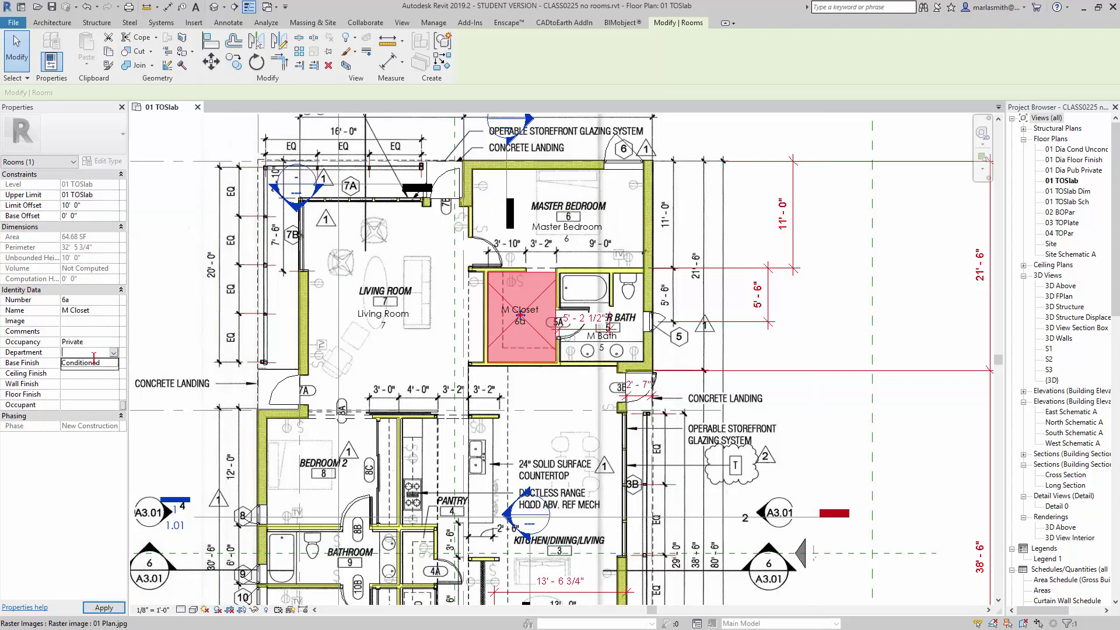
left_click(88, 362)
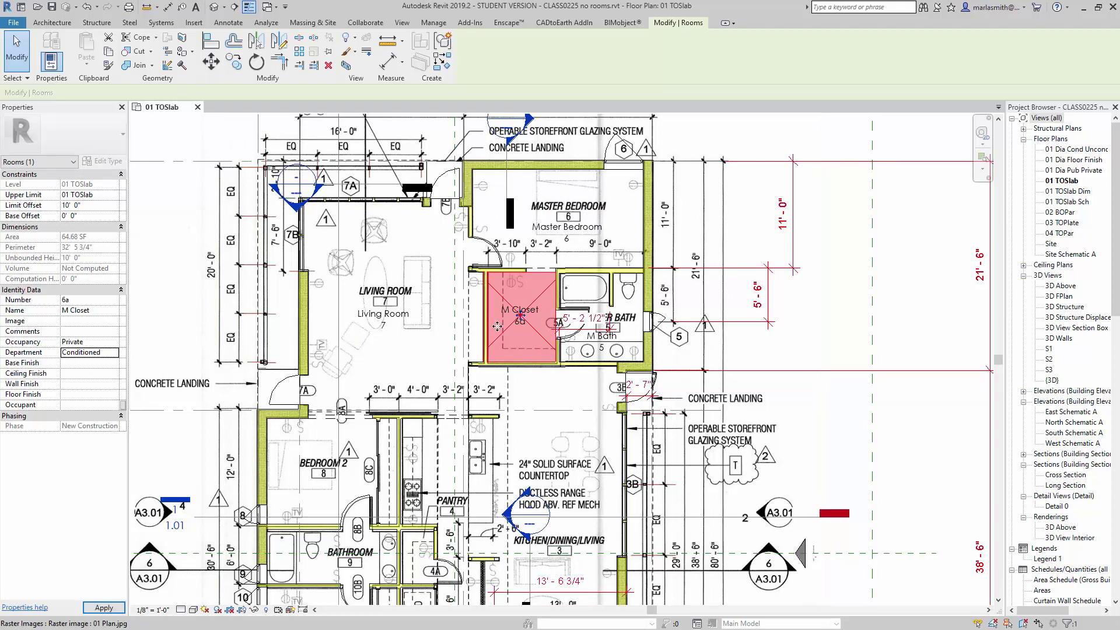
- Set the M Bath room's occupancy to Private and its department to Conditioned, then clear the selection
left_click(624, 335)
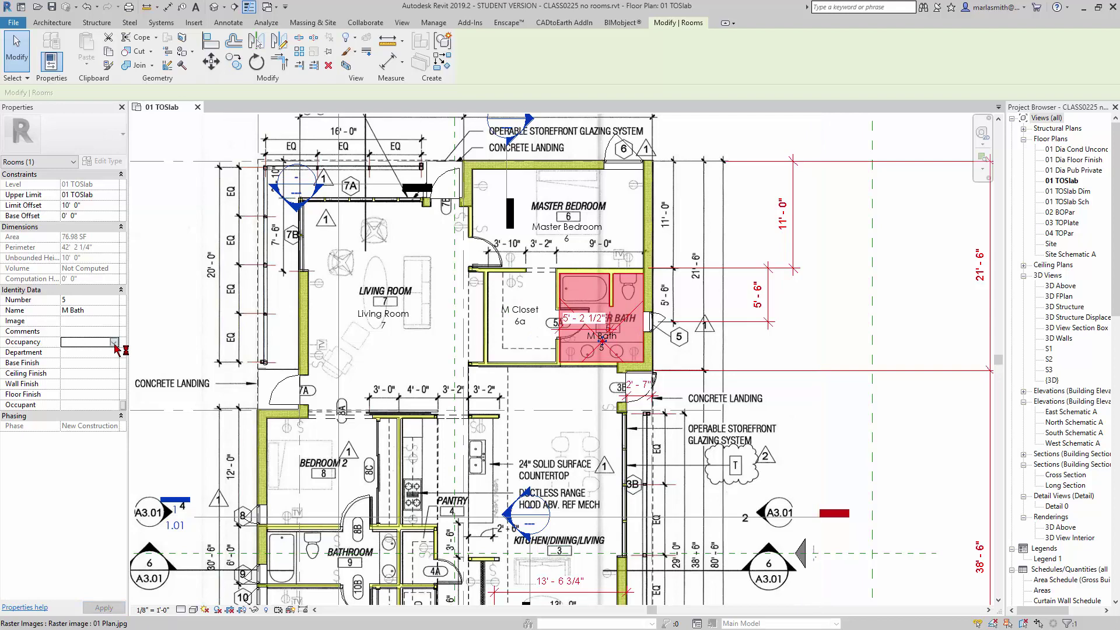
left_click(114, 342)
left_click(95, 361)
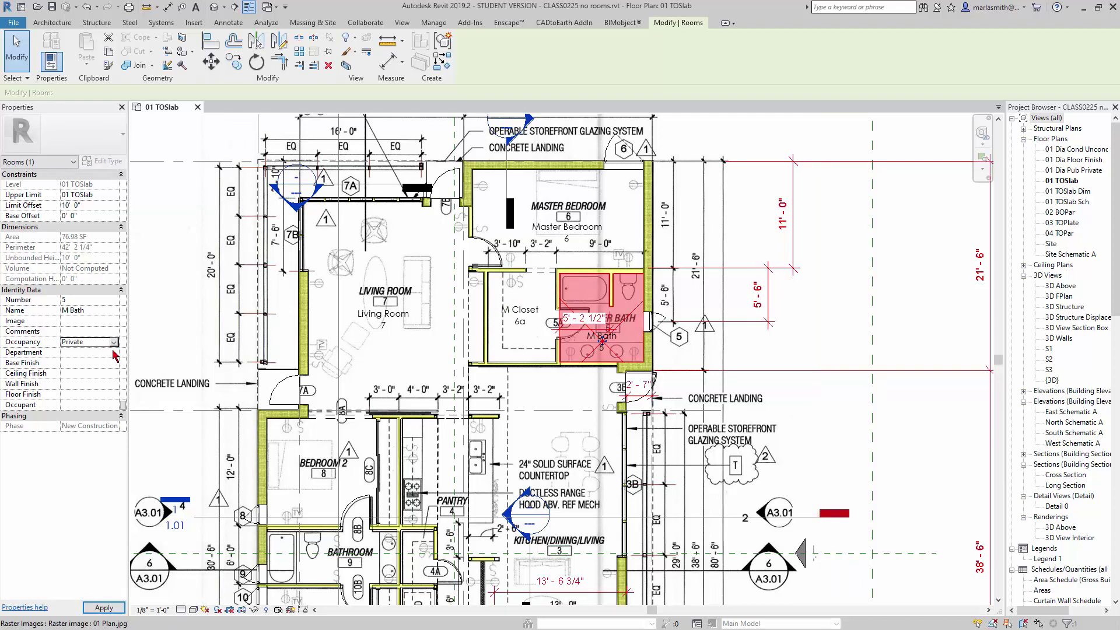
left_click(113, 353)
left_click(97, 372)
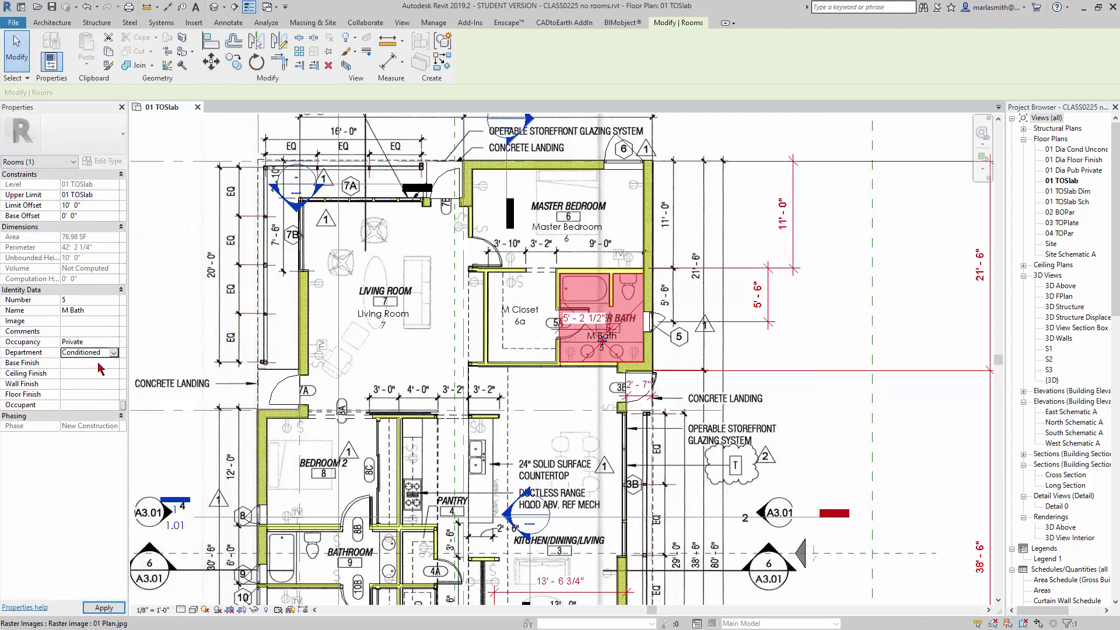
key("Escape")
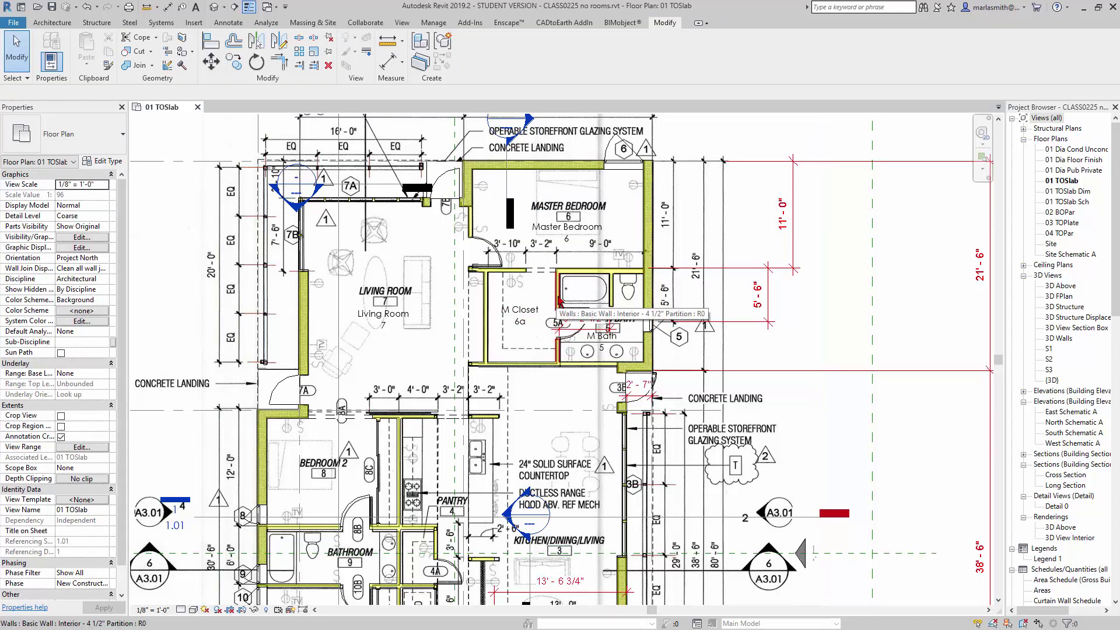
- Open the existing Room Schedule from the project's schedules
left_click_drag(1116, 189, 1115, 312)
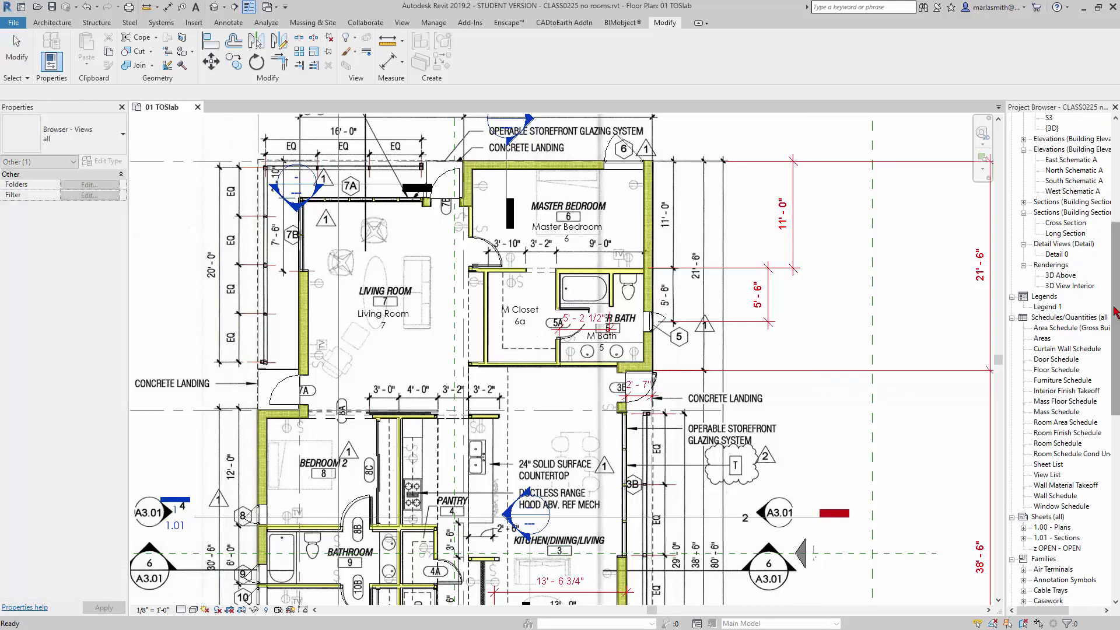
left_click(1058, 444)
double_click(1058, 444)
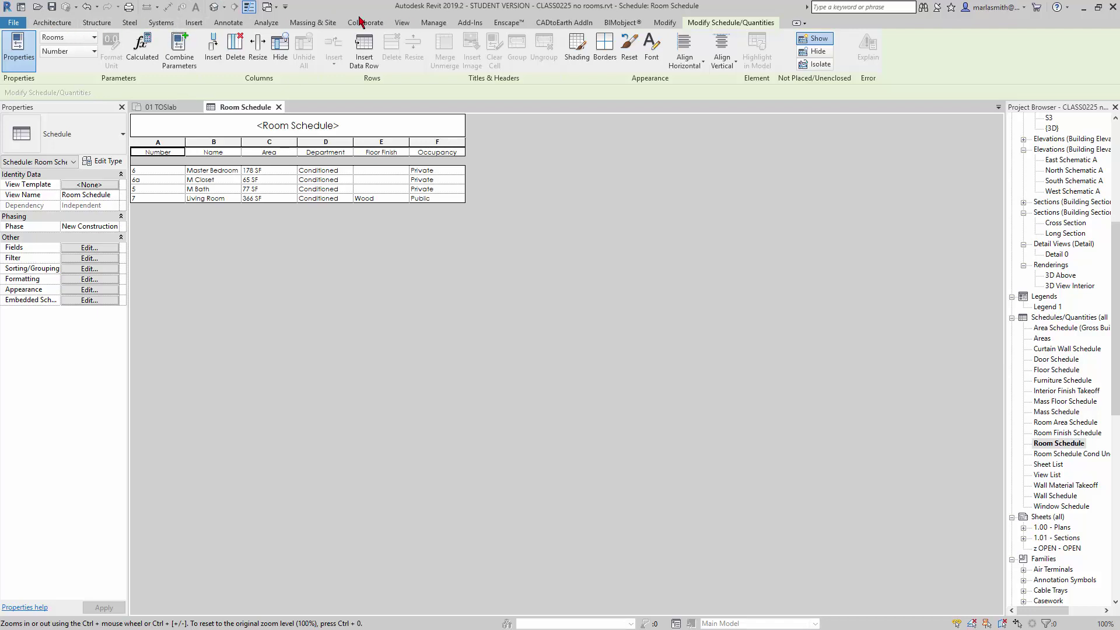
left_click(407, 23)
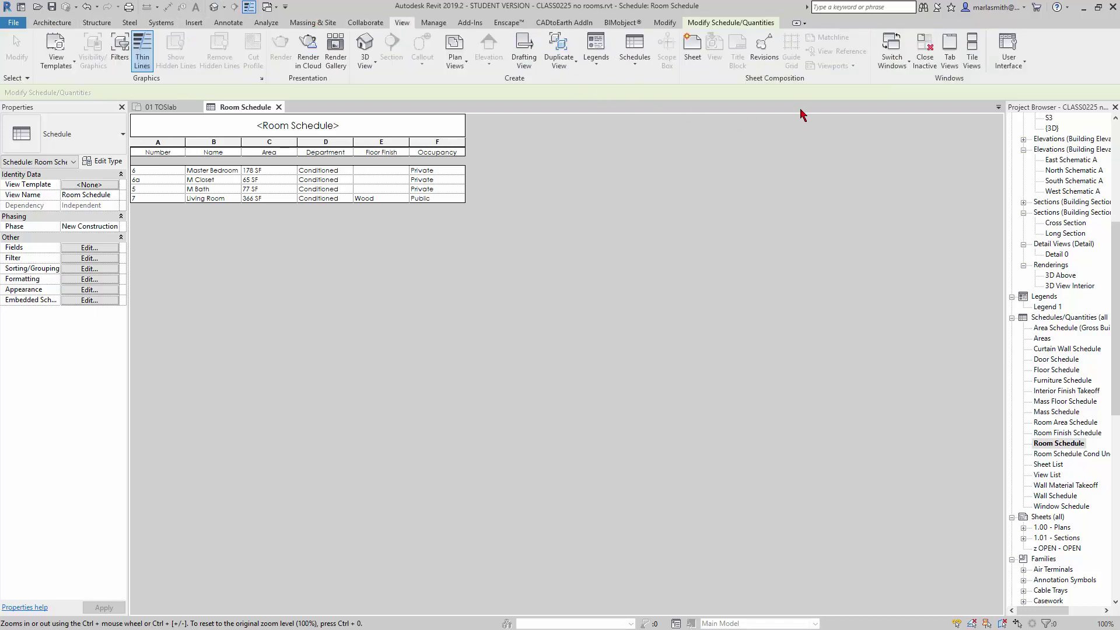
left_click(635, 59)
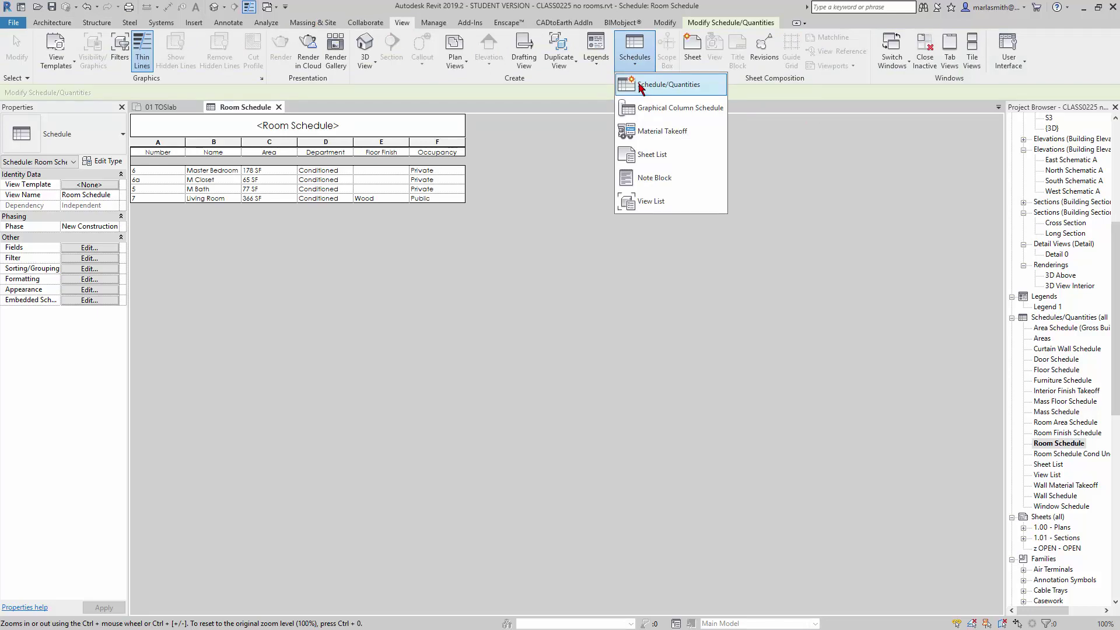
left_click(642, 86)
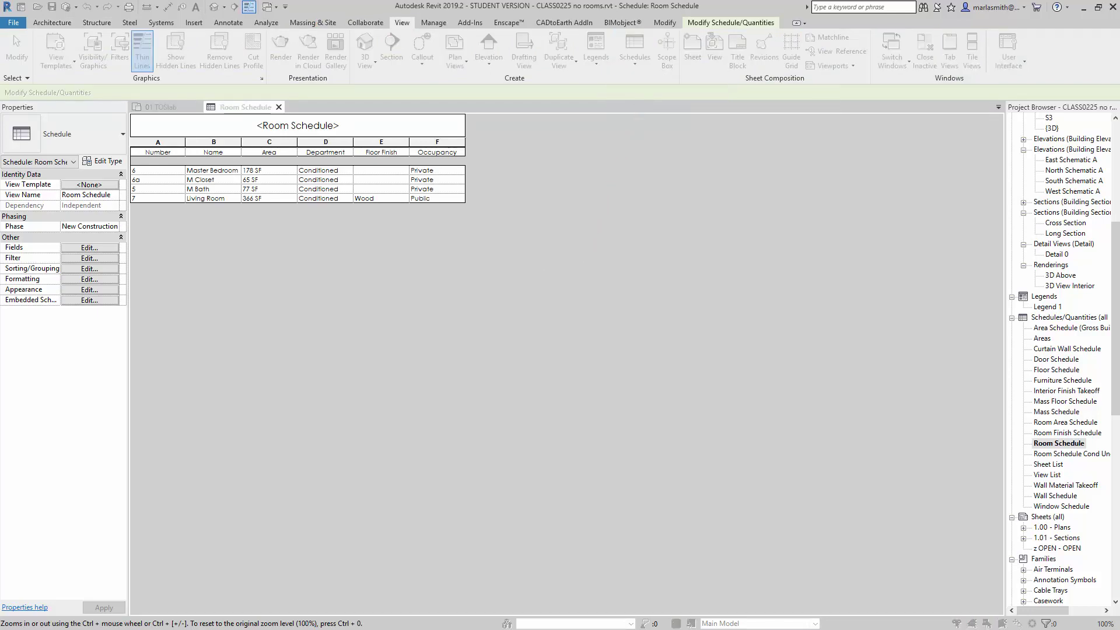
left_click_drag(741, 230, 736, 313)
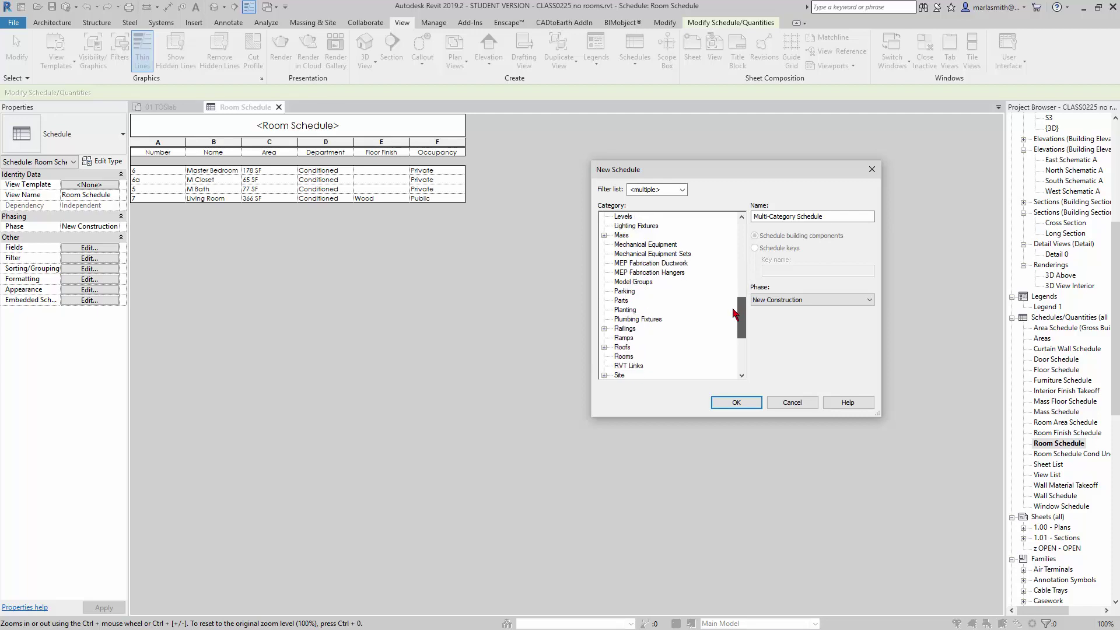
left_click(623, 356)
left_click(729, 402)
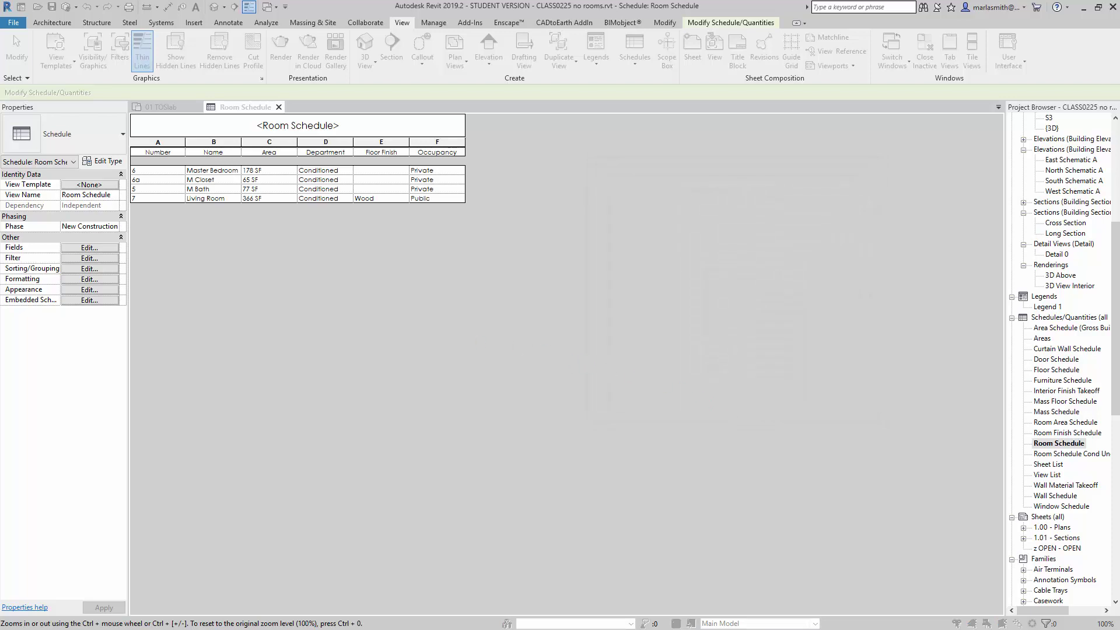
left_click_drag(570, 210, 790, 193)
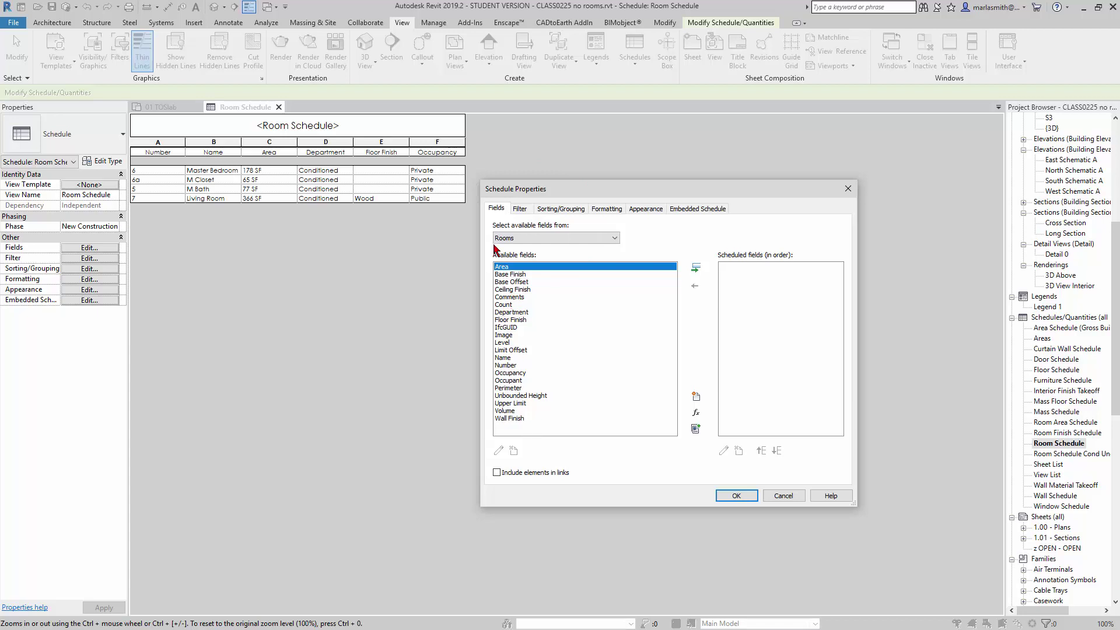
left_click(784, 497)
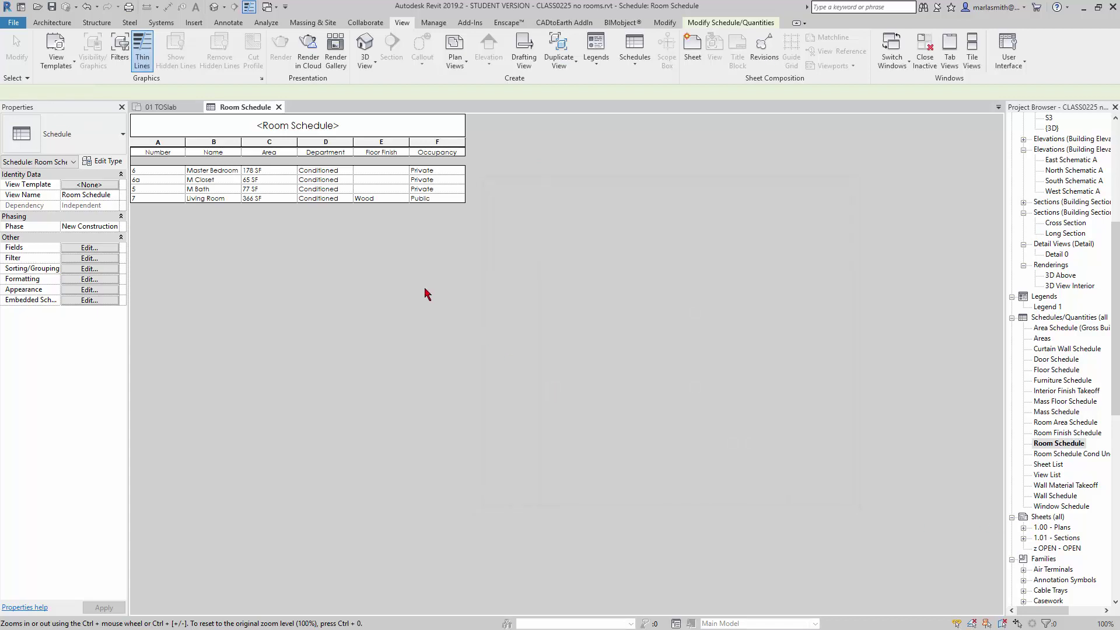
- Enter Marmoleum as the Master Bedroom's floor finish in the Room Schedule
left_click(374, 172)
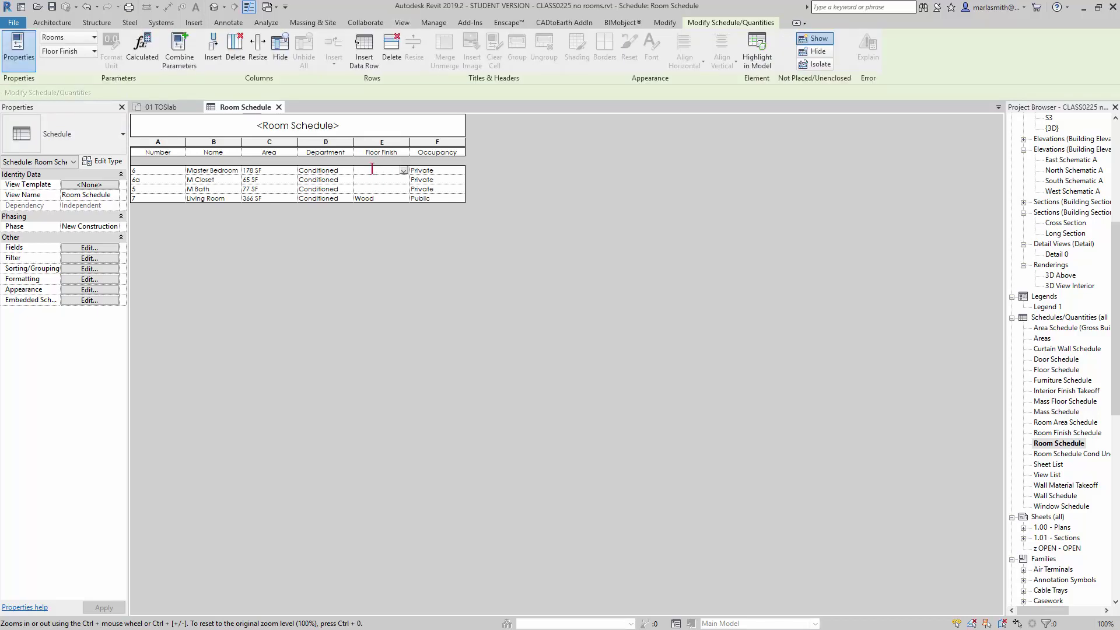
type("Marmoleum")
key("Return")
- Set the floor finish of both M Closet and M Bath to Marmoleum in the Room Schedule
left_click(380, 182)
left_click(403, 179)
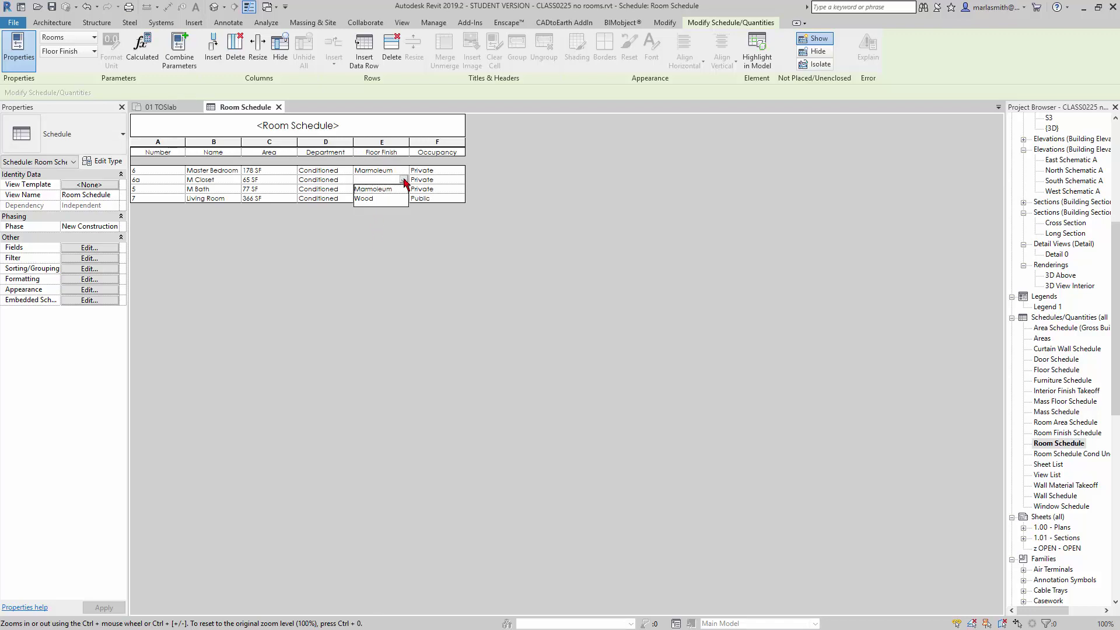
left_click(391, 189)
left_click(392, 189)
left_click(403, 189)
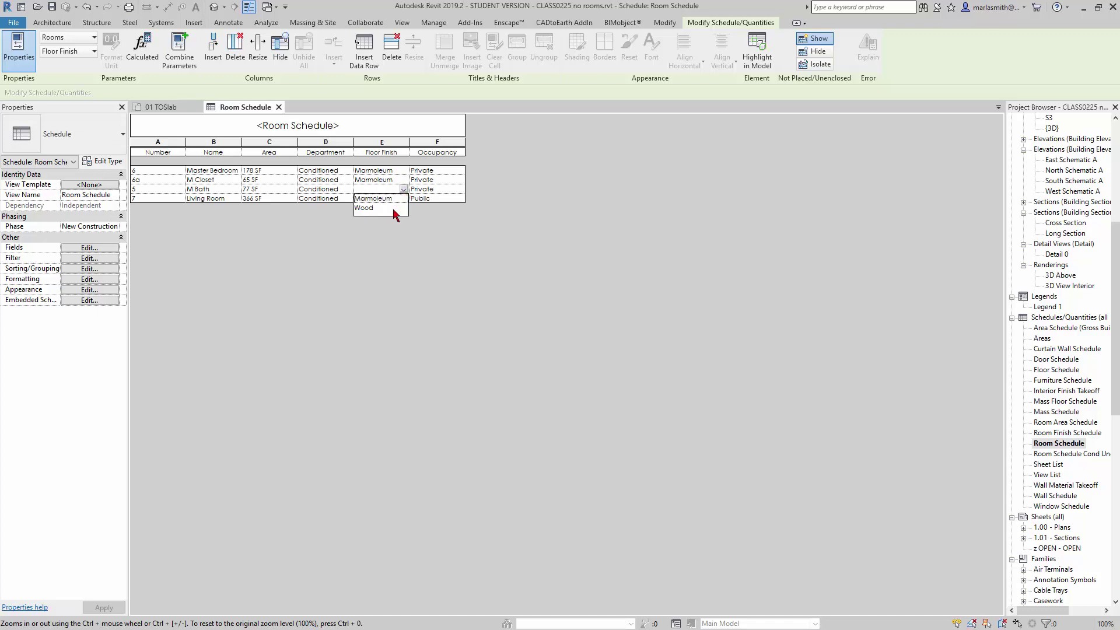
left_click(392, 199)
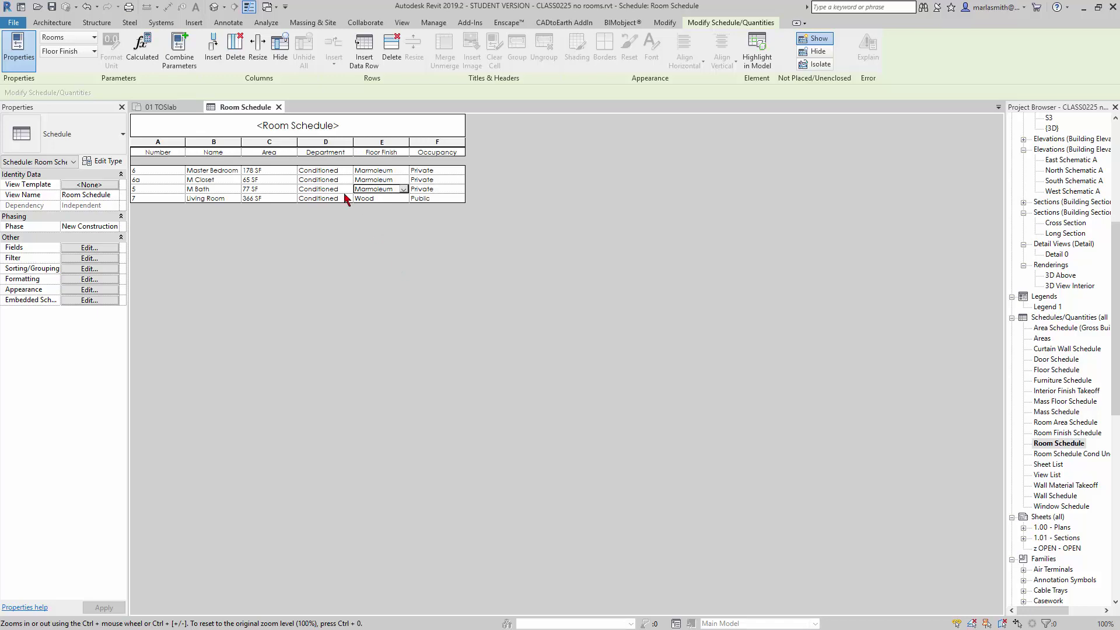
- Return to the 01 TOSlab floor plan and check the M Closet room's floor finish in its properties
left_click(161, 107)
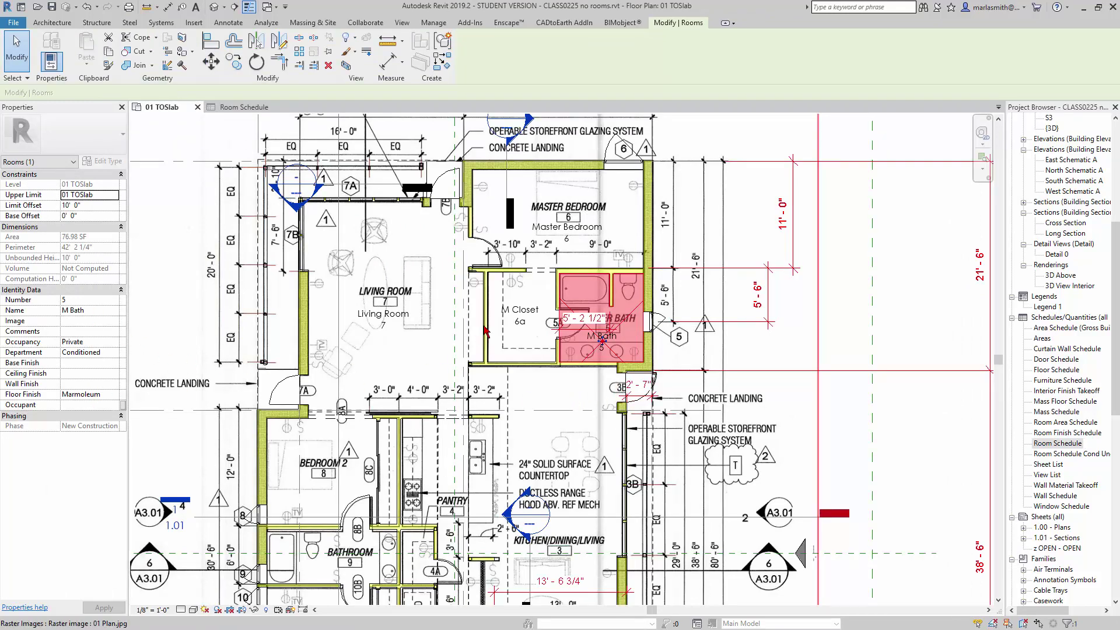
left_click(535, 336)
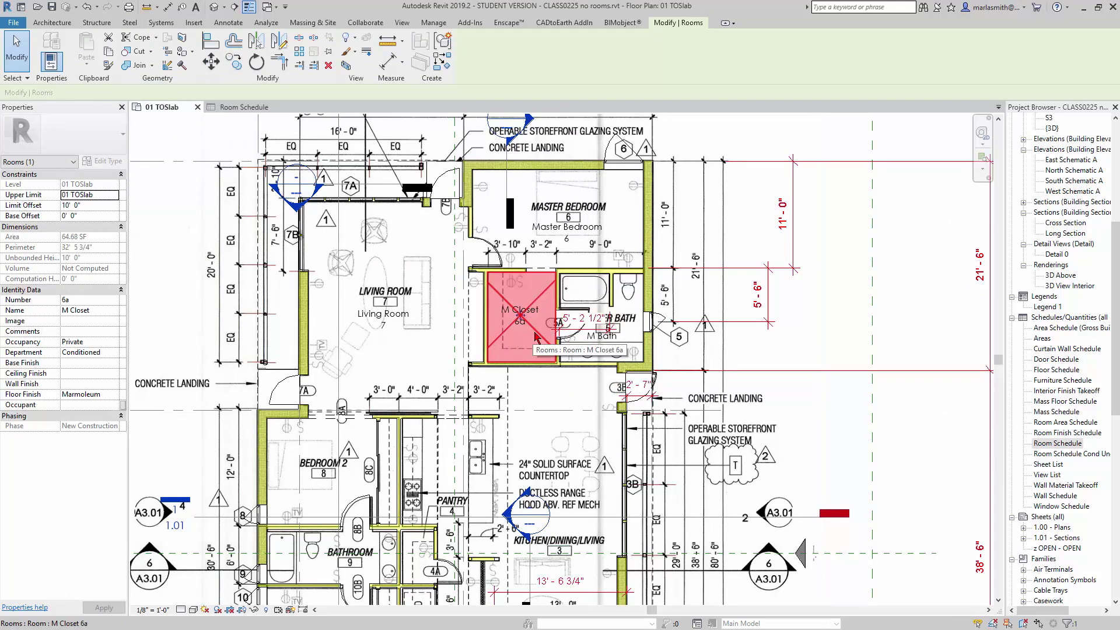